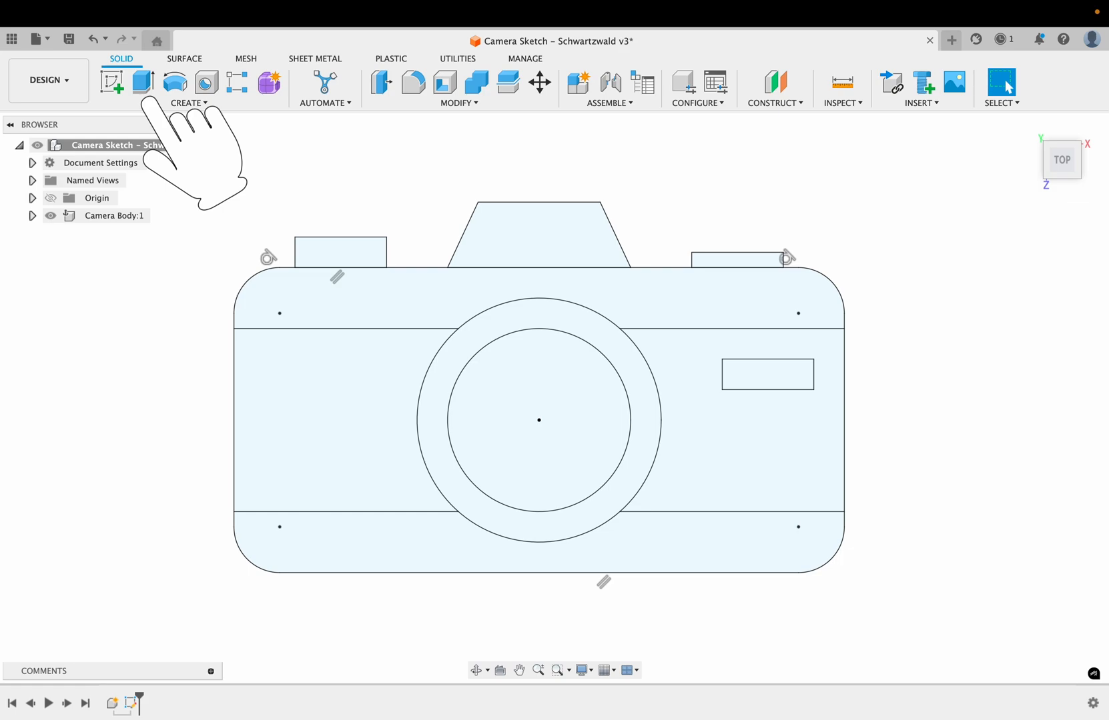
- Start a thin Extrude with all seven profiles inside the rounded camera body outline, including both lens circles and the small rectangle
{"action": "left_click", "coordinate": [143, 82]}
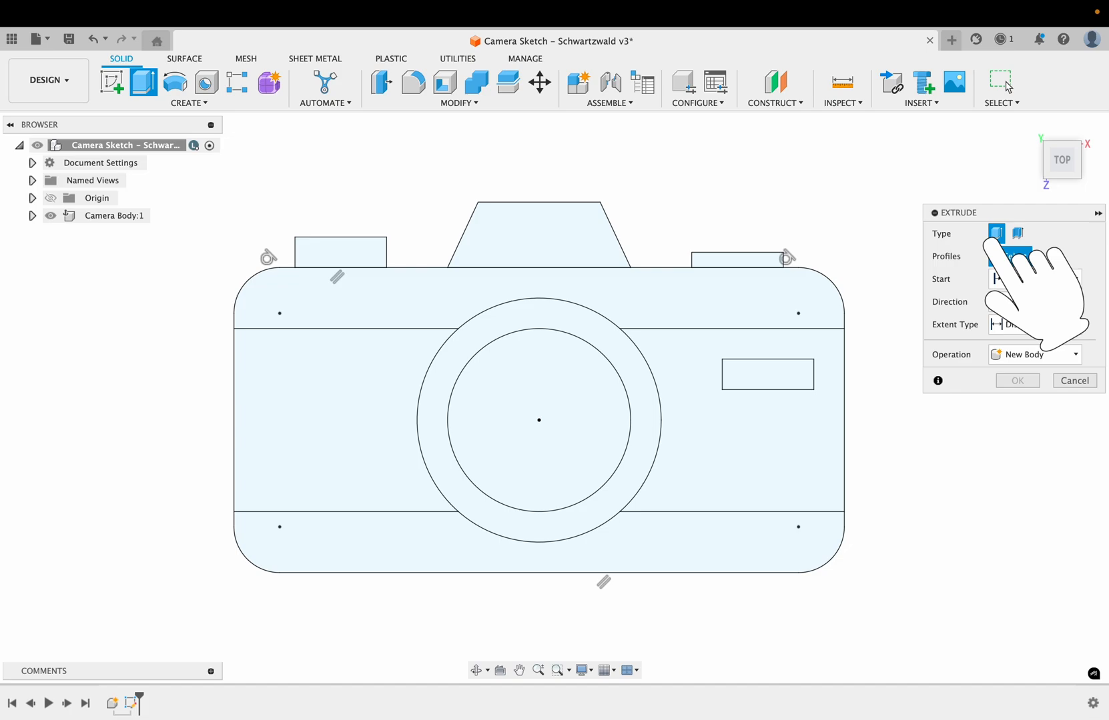
{"action": "left_click", "coordinate": [1022, 235]}
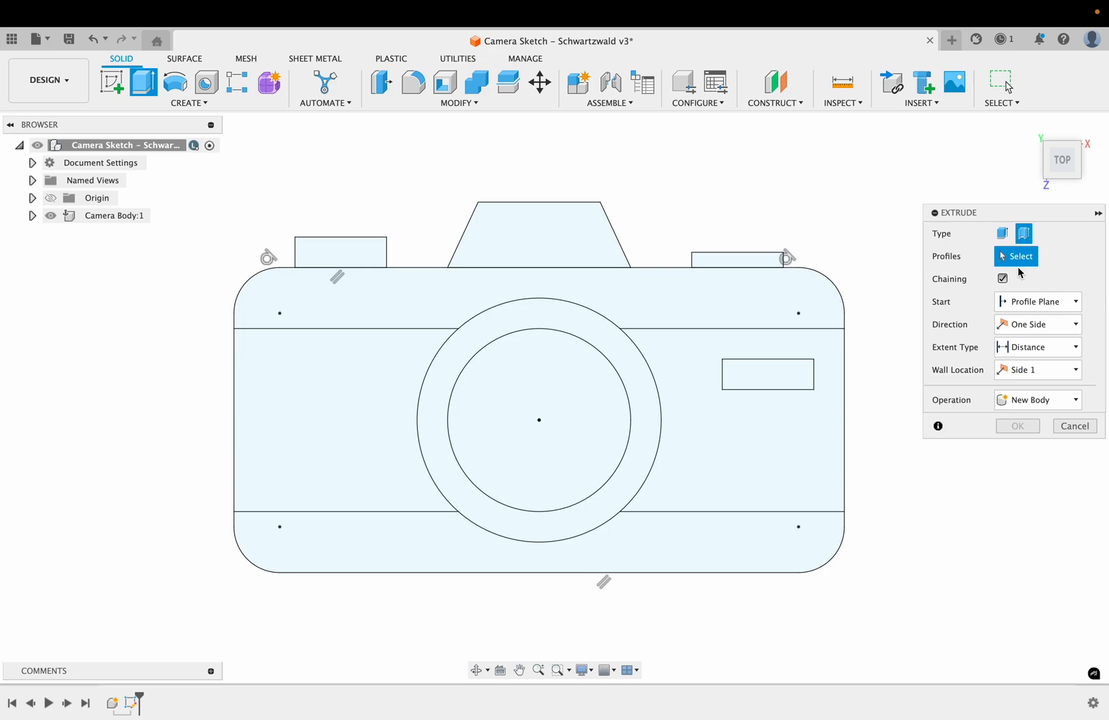
{"action": "left_click", "coordinate": [680, 304]}
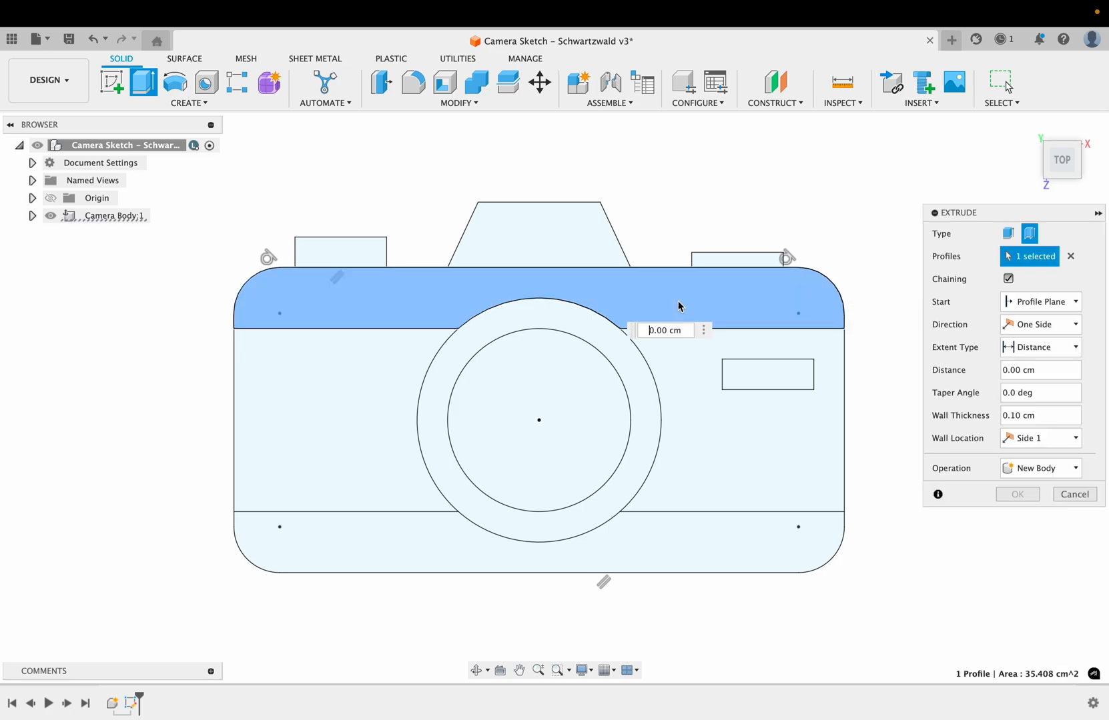
{"action": "left_click", "coordinate": [542, 325]}
{"action": "left_click", "coordinate": [342, 362]}
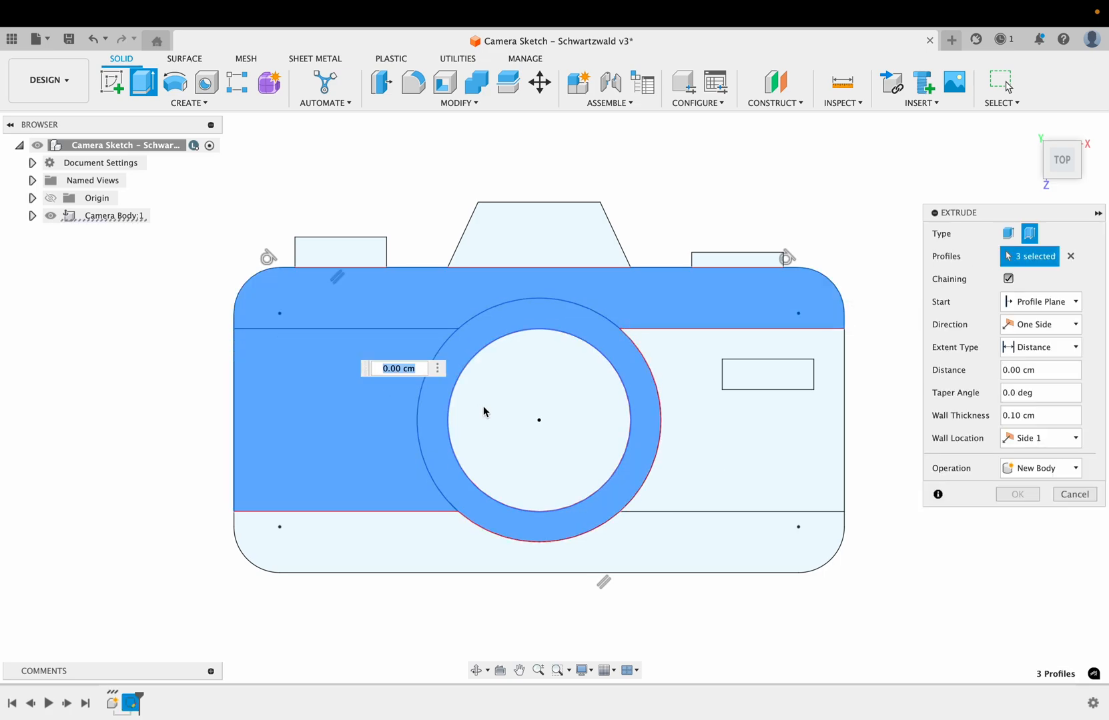
{"action": "left_click", "coordinate": [509, 413]}
{"action": "left_click", "coordinate": [687, 411]}
{"action": "left_click", "coordinate": [770, 387]}
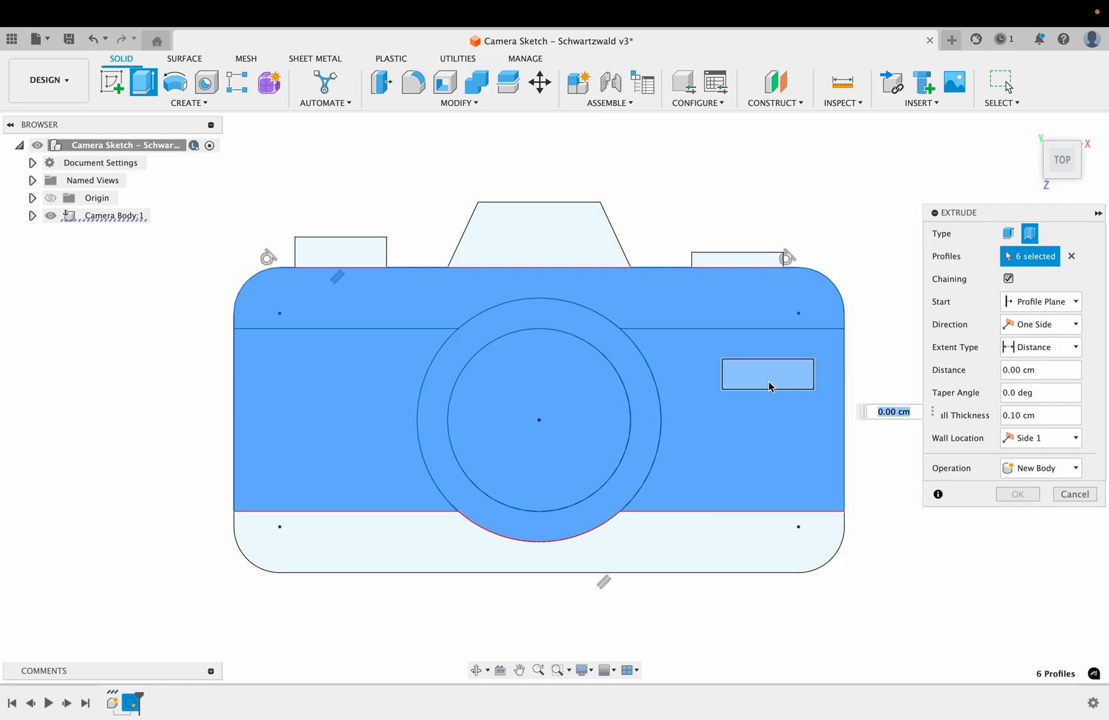
{"action": "left_click", "coordinate": [740, 536]}
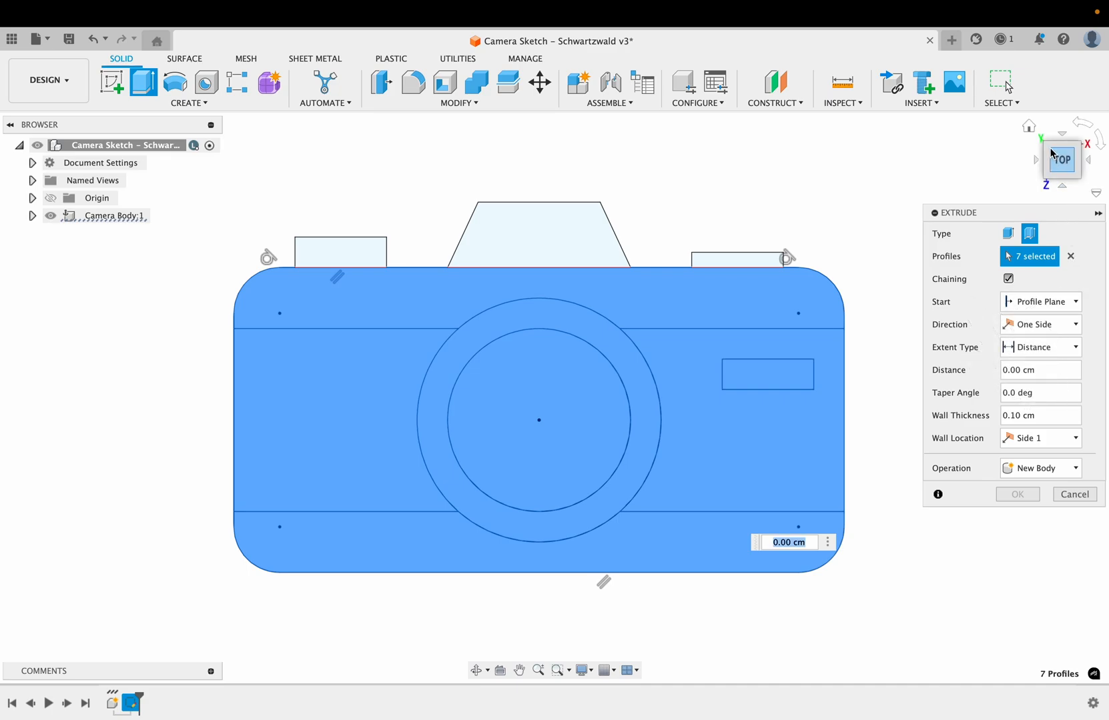
- Extrude the thin body walls symmetrically, using the whole-length measurement and a distance of 3.0 cm
{"action": "left_click", "coordinate": [1028, 126]}
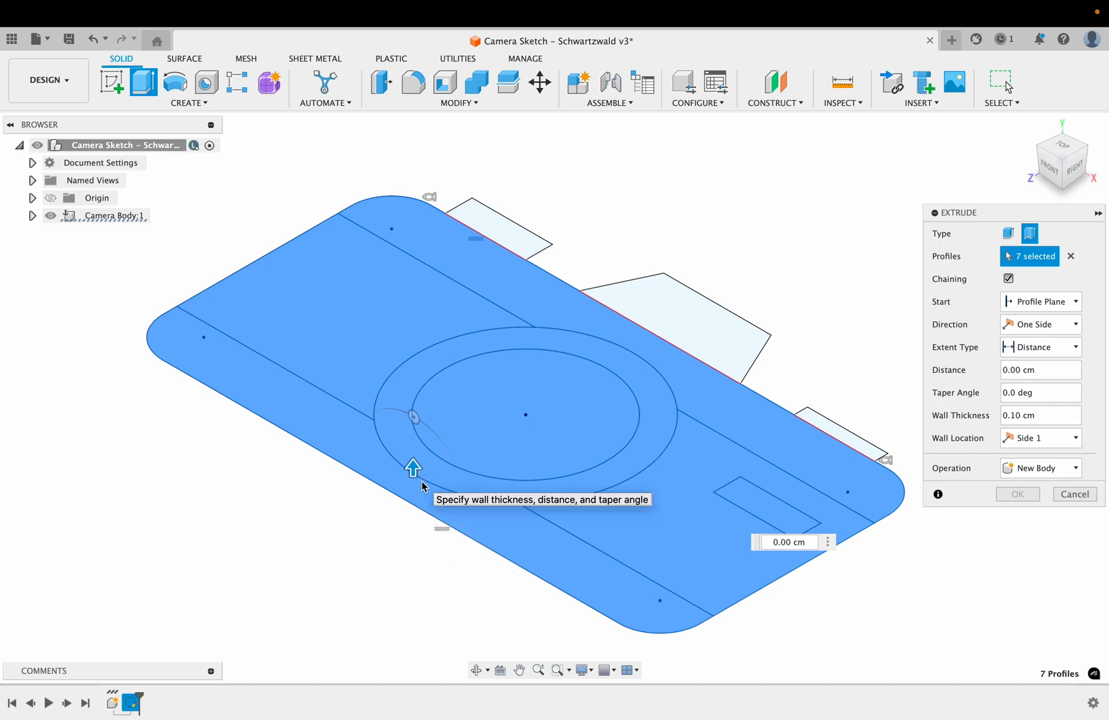
{"action": "left_click_drag", "start_coordinate": [414, 469], "coordinate": [421, 396]}
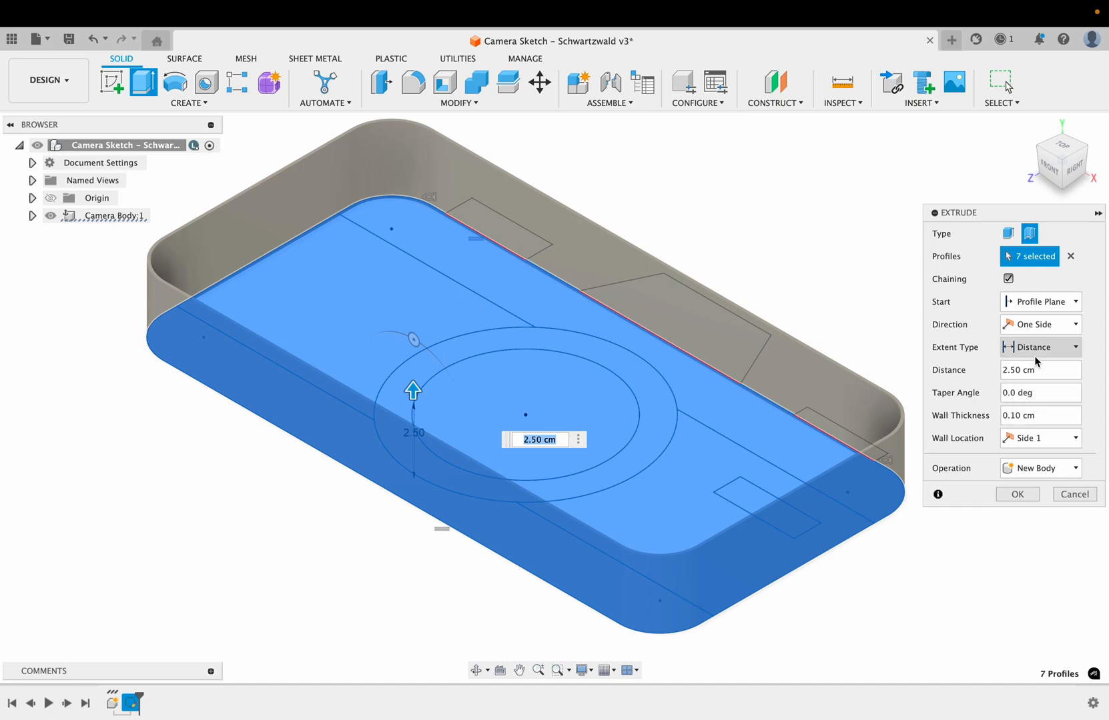
{"action": "left_click", "coordinate": [1049, 328]}
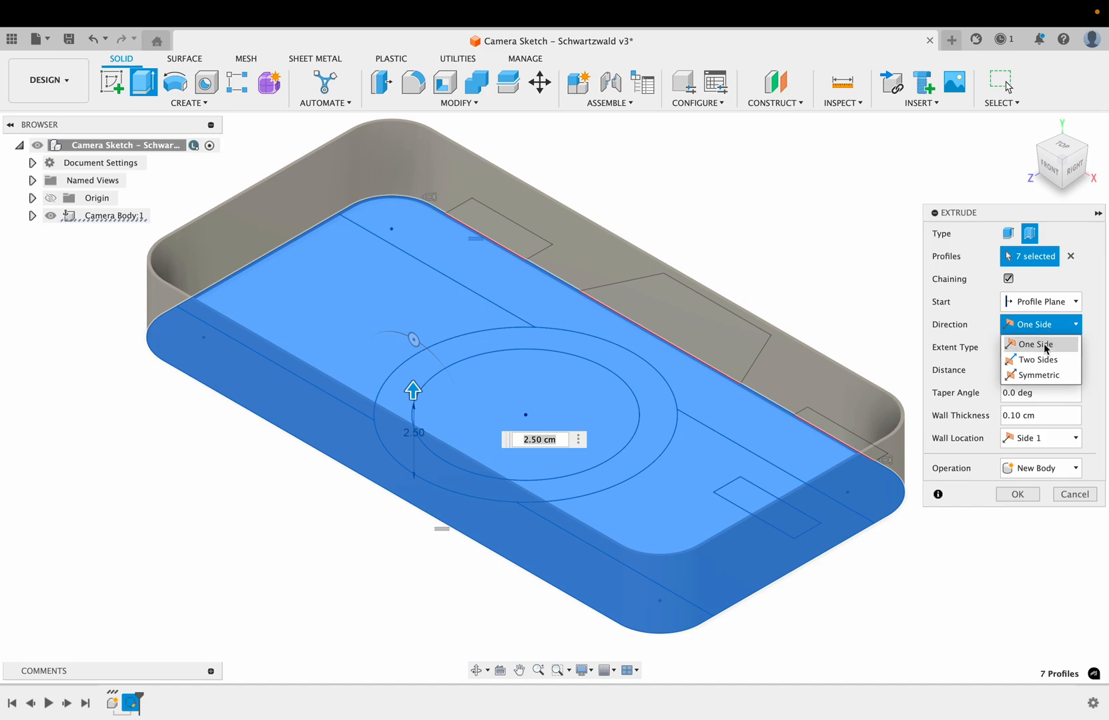
{"action": "left_click", "coordinate": [1046, 375]}
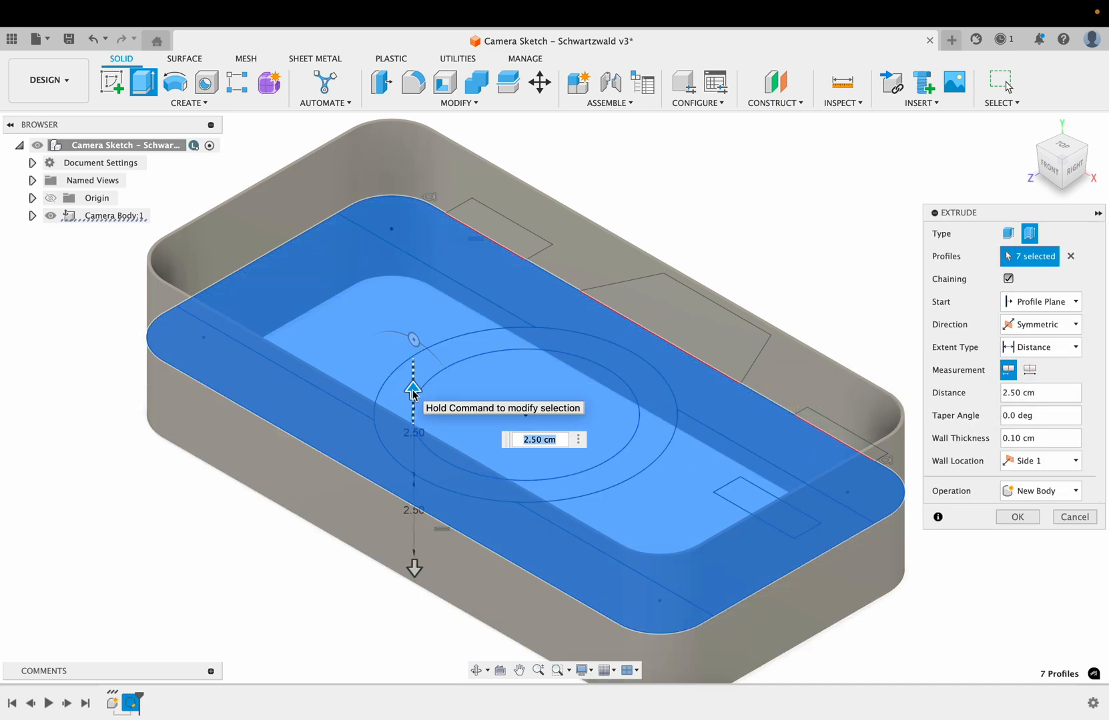
{"action": "left_click_drag", "start_coordinate": [412, 394], "coordinate": [413, 421]}
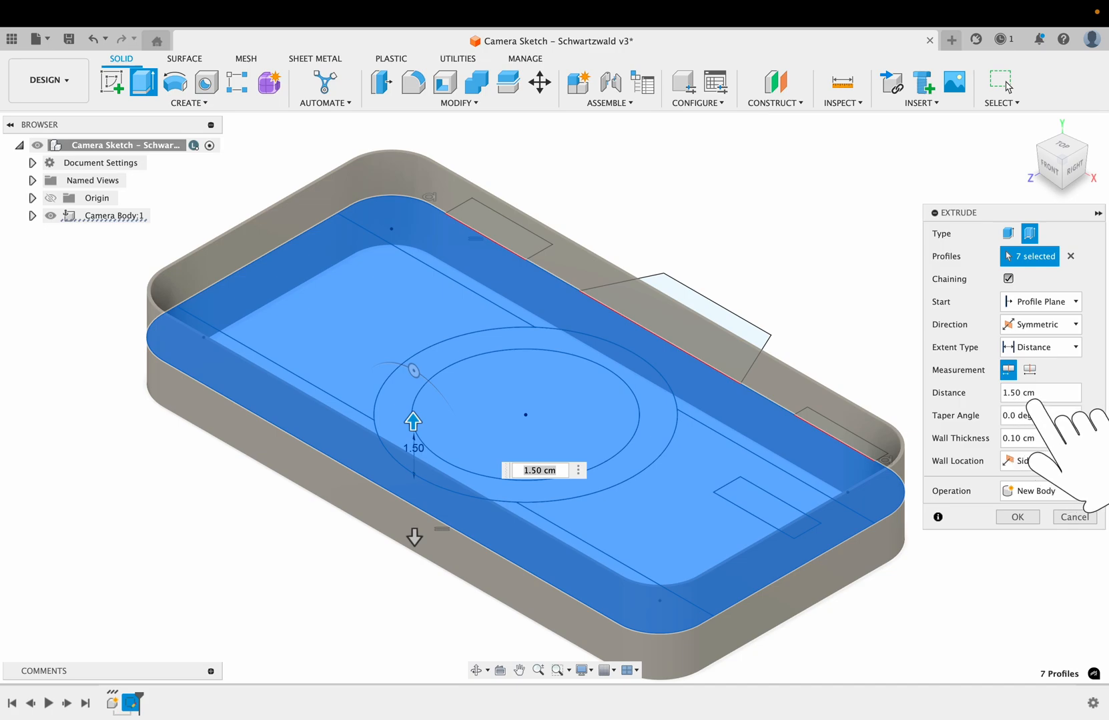
{"action": "left_click", "coordinate": [1031, 371]}
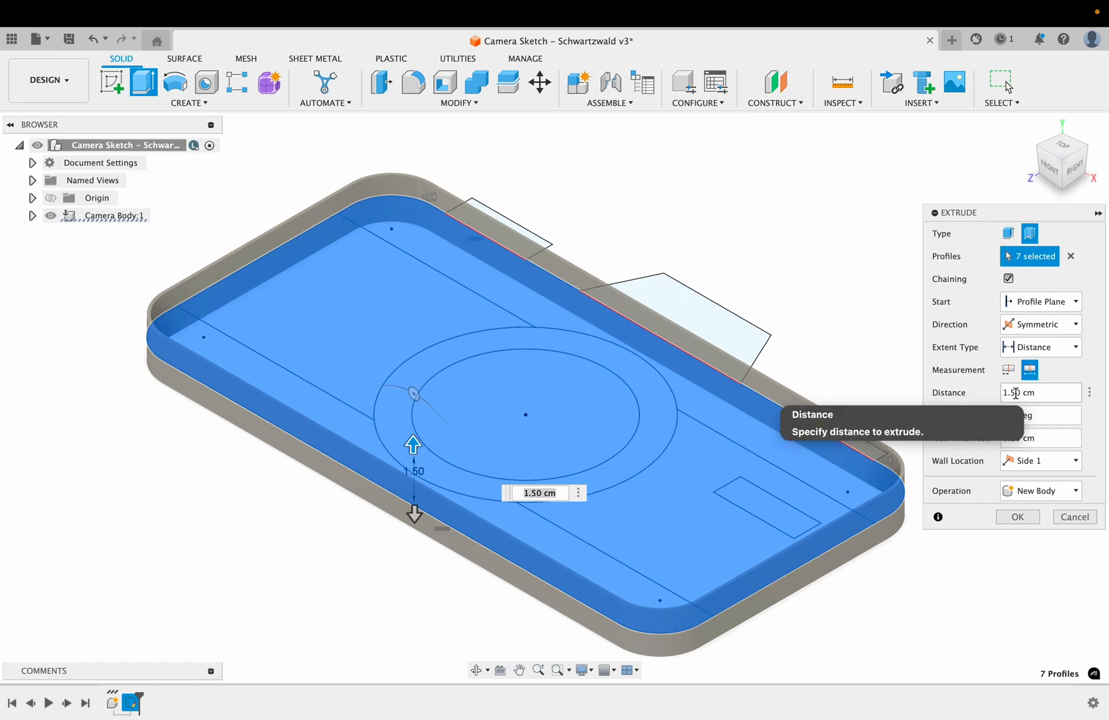
{"action": "left_click_drag", "start_coordinate": [1015, 393], "coordinate": [987, 396]}
{"action": "type", "text": "3."}
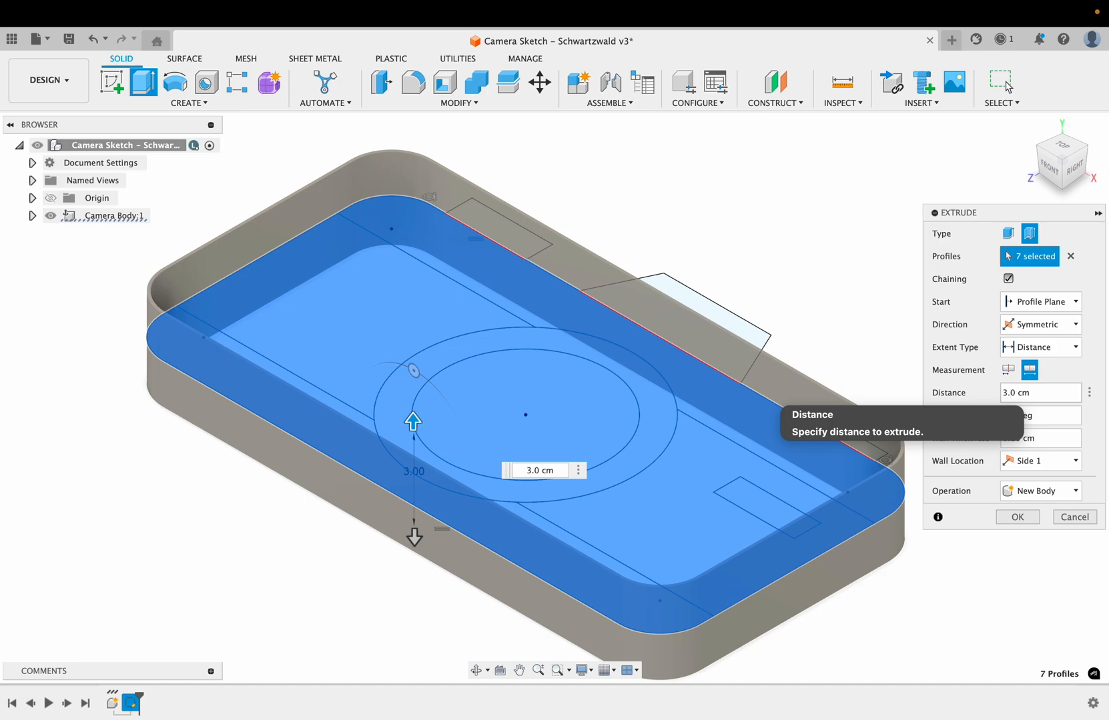
- Try a 10 degree taper angle on the thin extrusion and reset it to 0 degrees
{"action": "left_click", "coordinate": [1089, 438]}
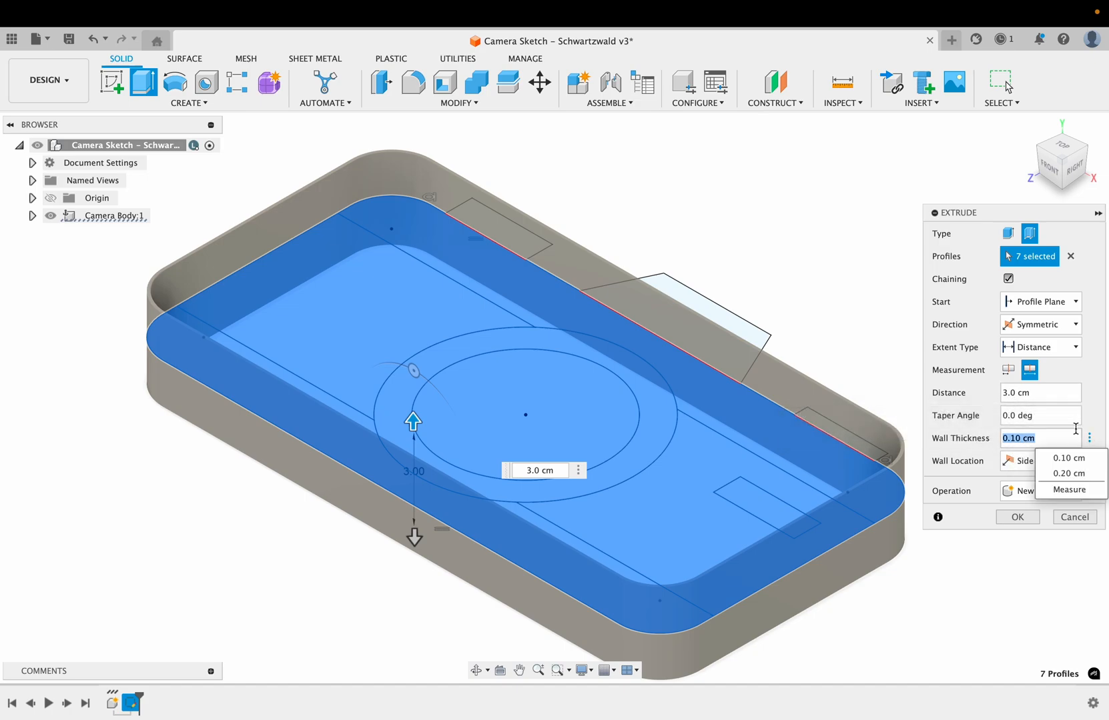
{"action": "left_click", "coordinate": [1014, 417]}
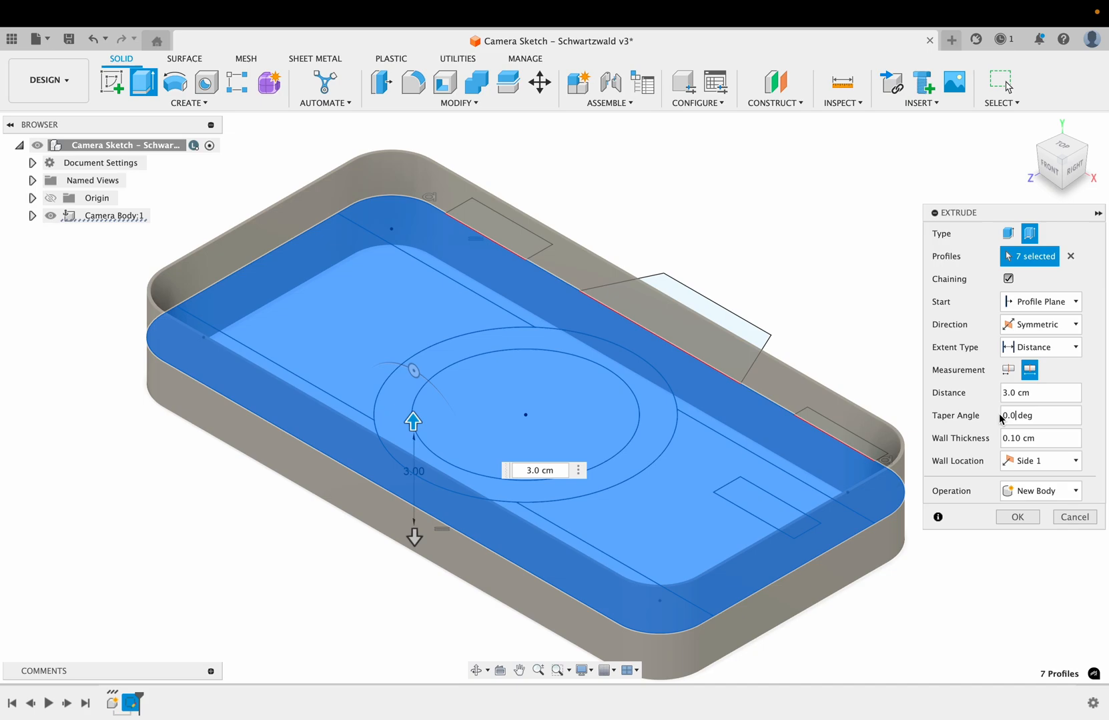
{"action": "type", "text": "10"}
{"action": "key", "text": "Return"}
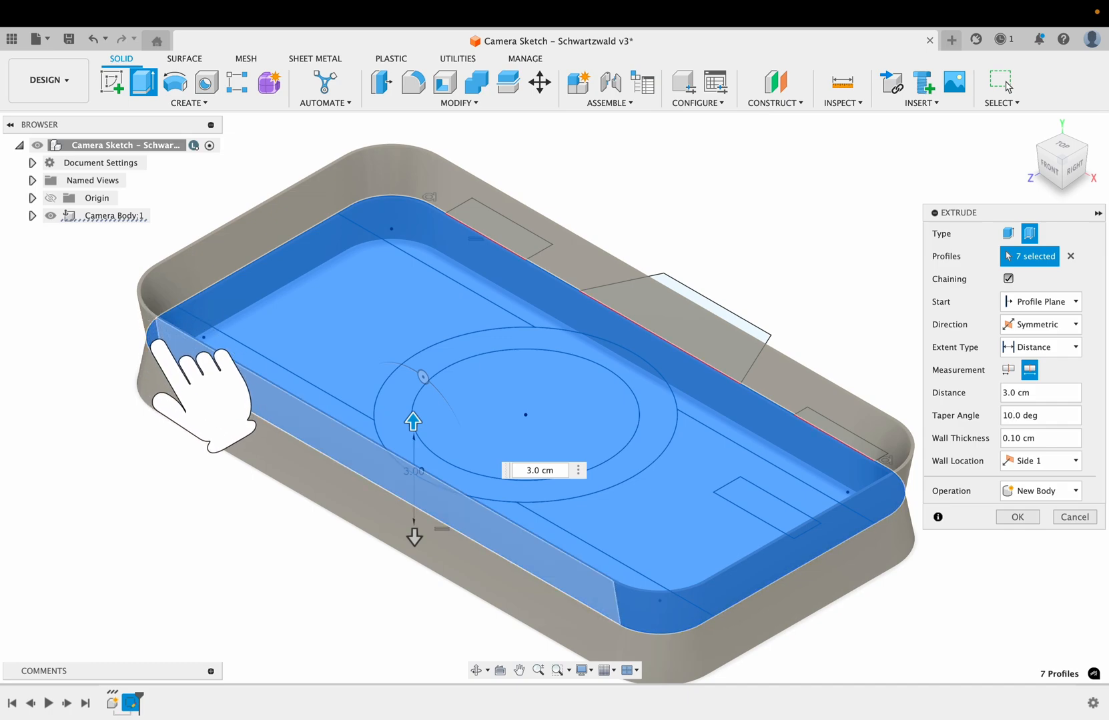
{"action": "left_click", "coordinate": [1048, 437]}
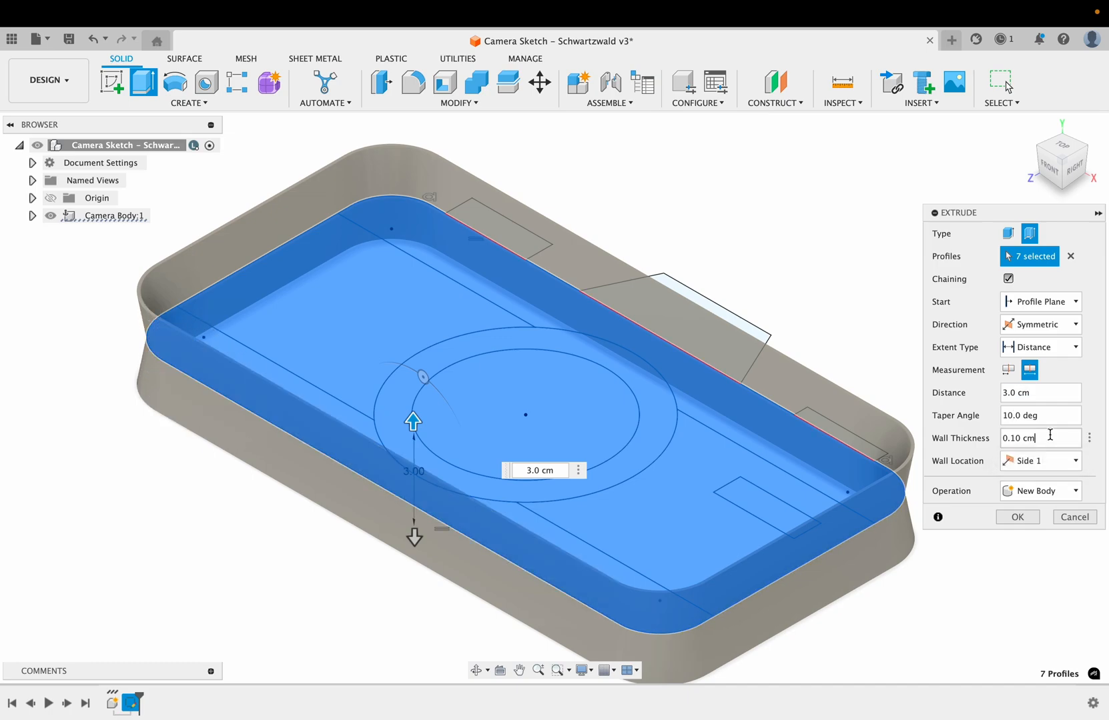
{"action": "left_click", "coordinate": [1001, 416]}
{"action": "key", "text": "Delete"}
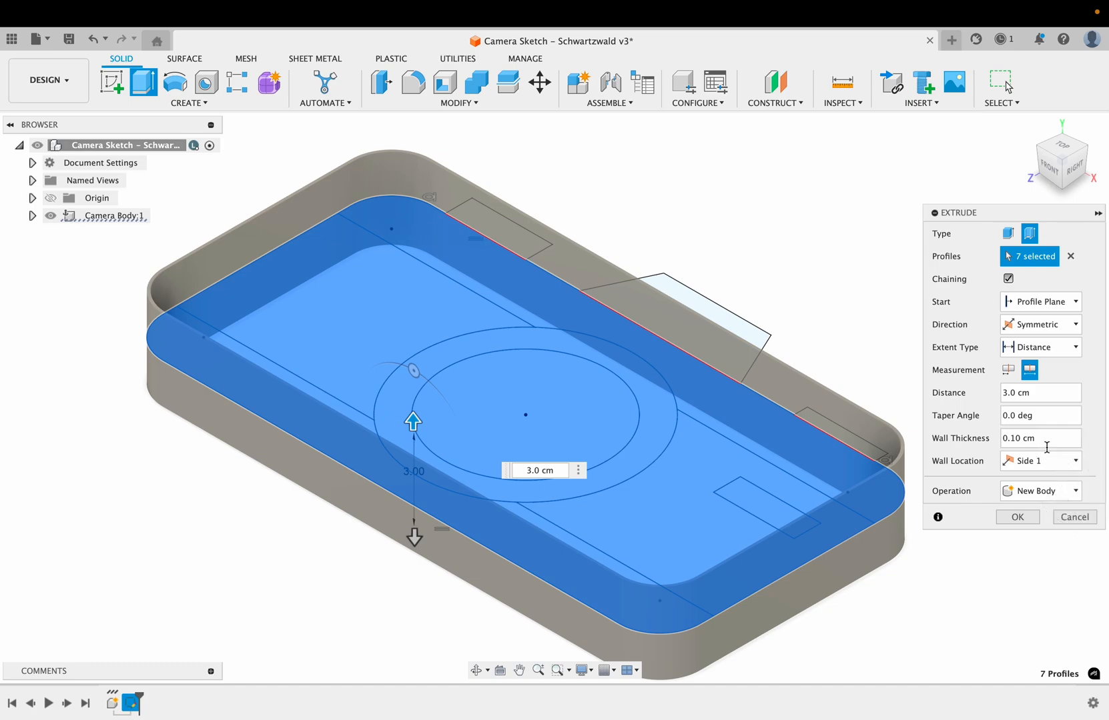
- Set the wall thickness of the thin extrusion to 0.20 cm
{"action": "key", "text": "Tab"}
{"action": "left_click", "coordinate": [1014, 438]}
{"action": "key", "text": "BackSpace"}
{"action": "type", "text": "2"}
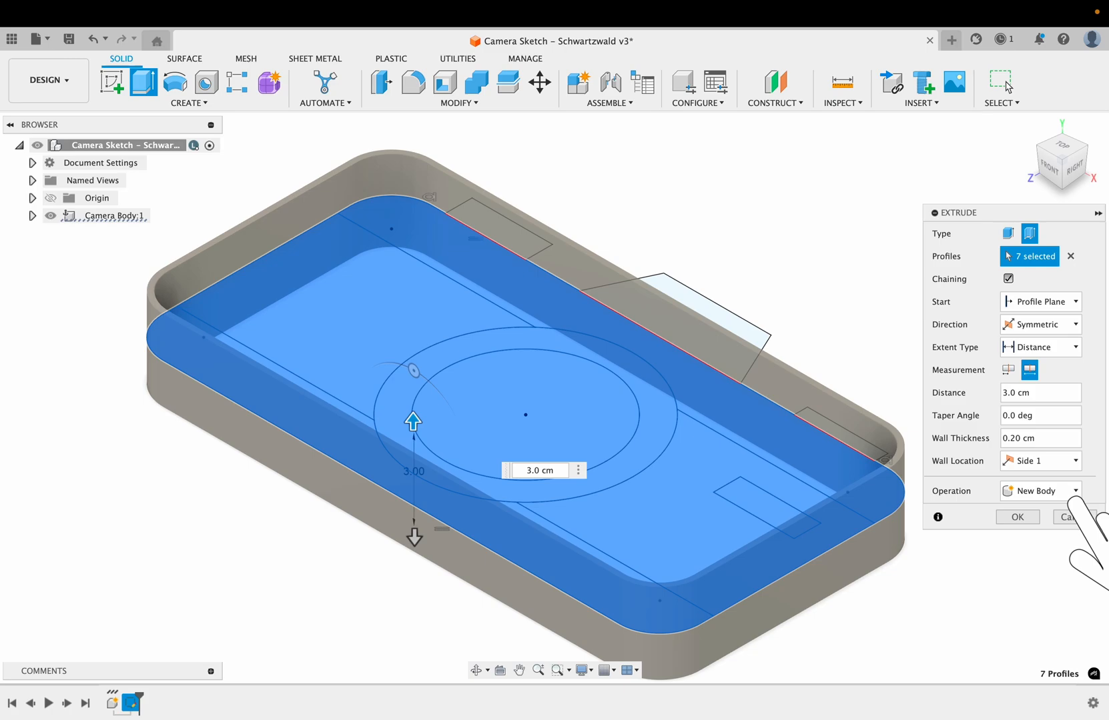
{"action": "key", "text": "Tab"}
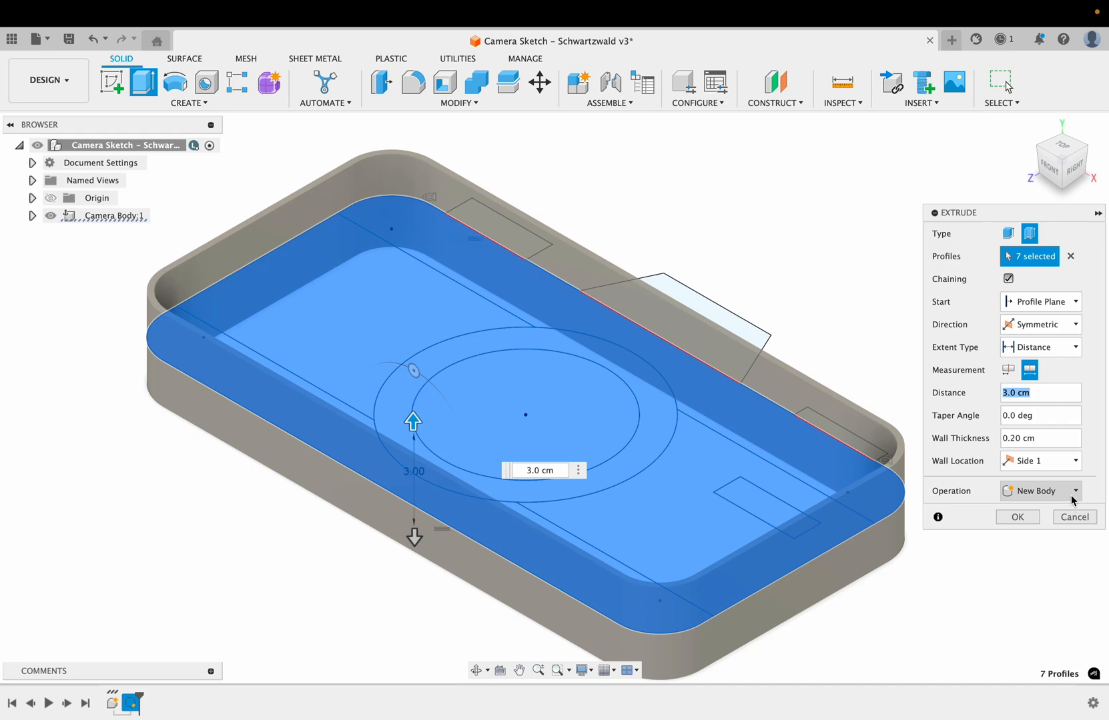
- Activate the Camera Body component and complete the thin extrusion as a new body
{"action": "left_click", "coordinate": [1072, 499]}
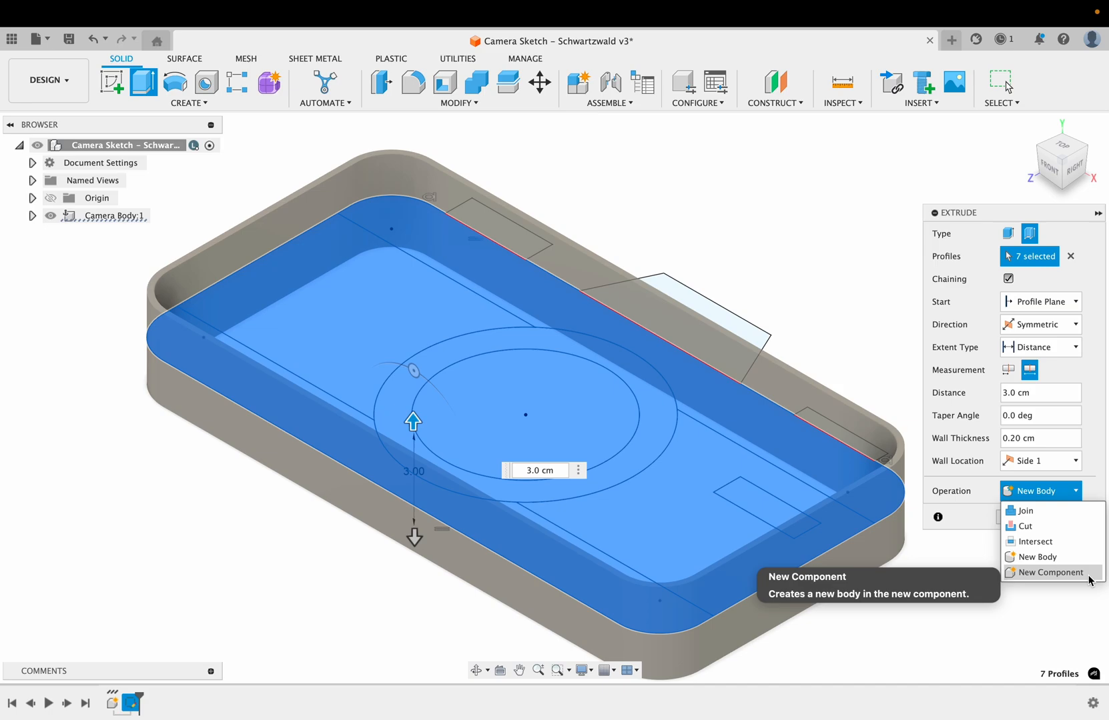
{"action": "key", "text": "Escape"}
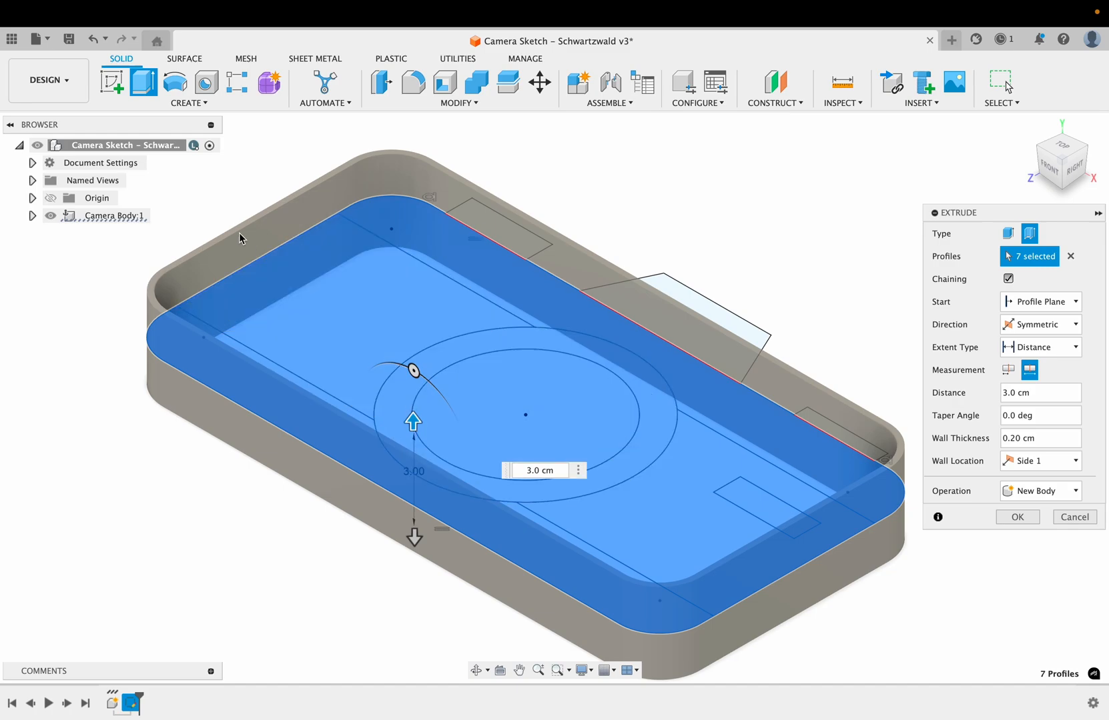
{"action": "left_click", "coordinate": [160, 217]}
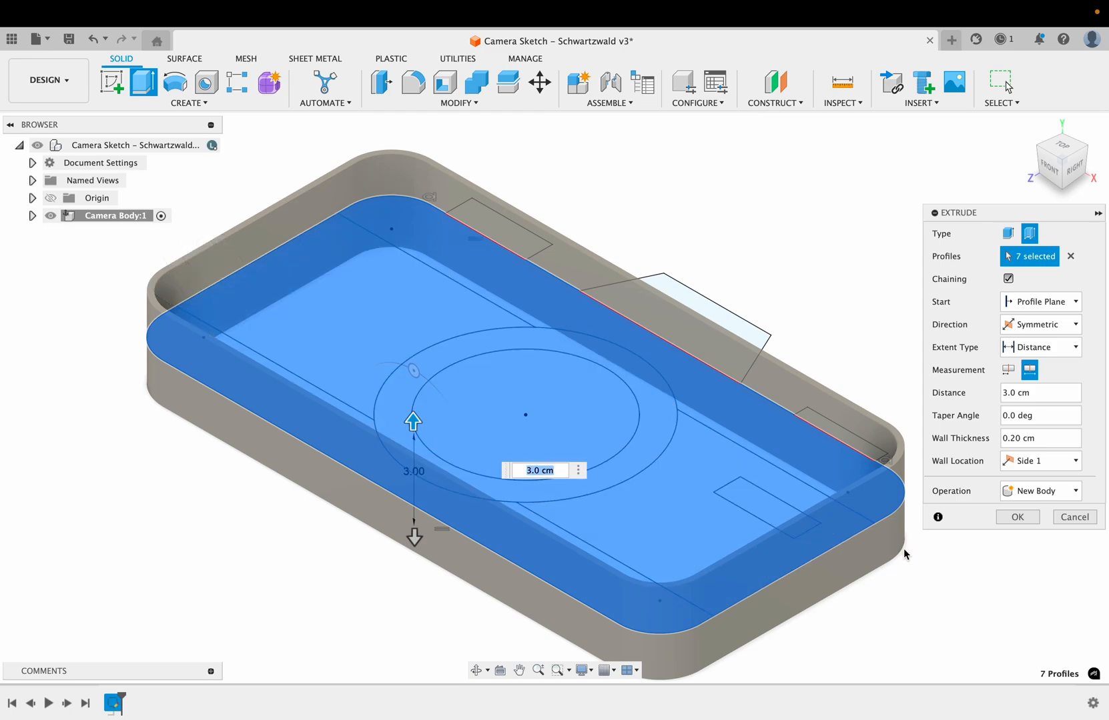
{"action": "left_click", "coordinate": [1017, 518]}
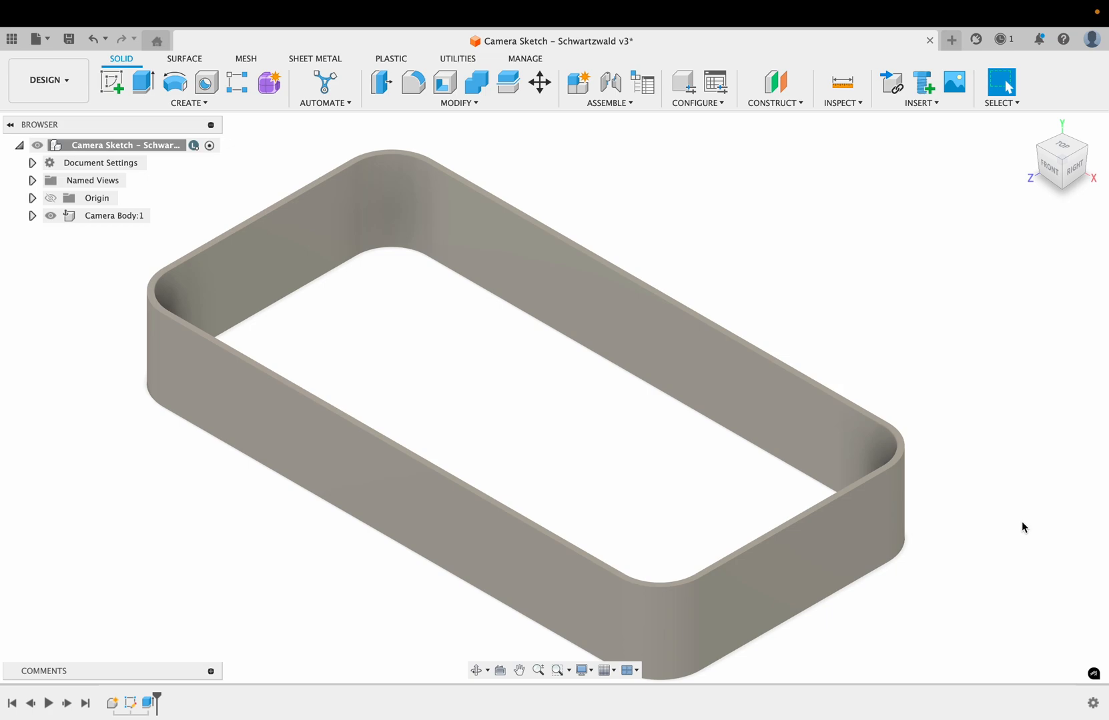
- Make Sketch1 of the Camera Body component visible again
{"action": "scroll", "coordinate": [1021, 520], "scroll_direction": "down", "scroll_amount": 1}
{"action": "middle_click_drag", "start_coordinate": [1000, 532], "coordinate": [1026, 527]}
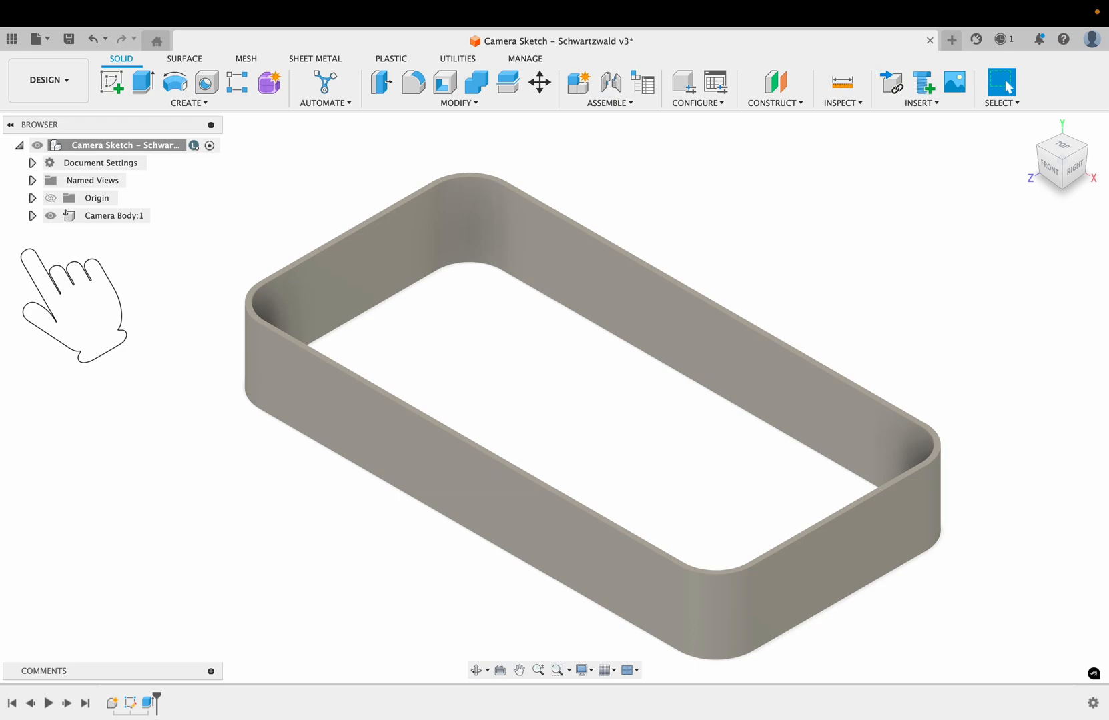
{"action": "left_click", "coordinate": [33, 215]}
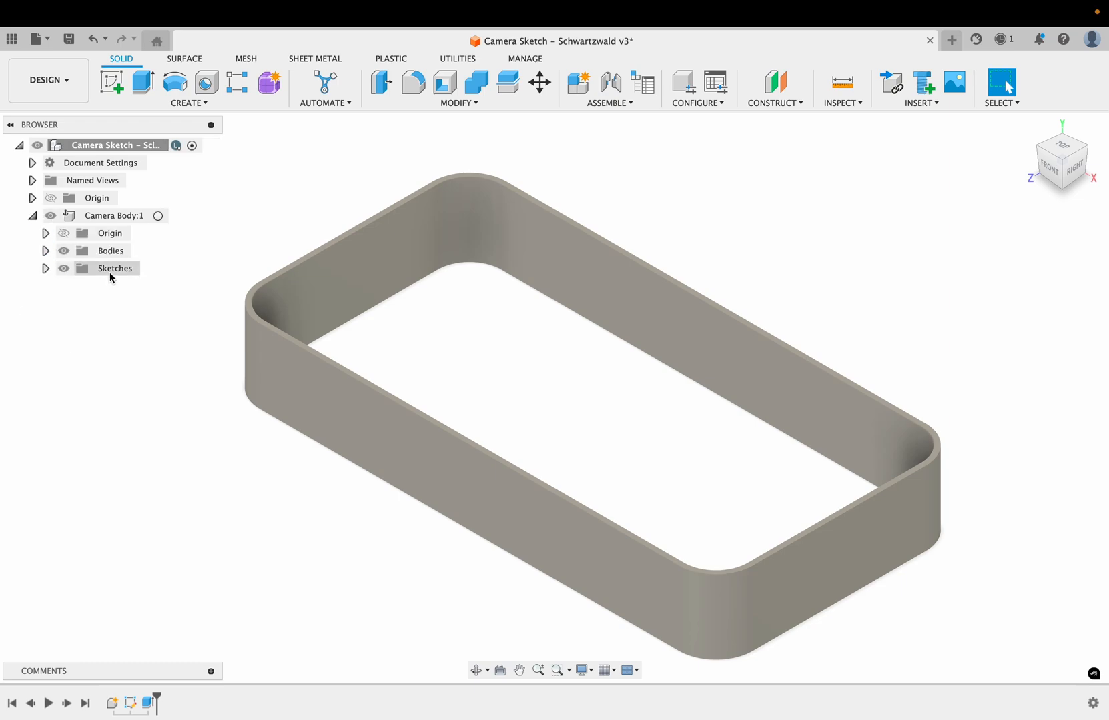
{"action": "left_click", "coordinate": [46, 269]}
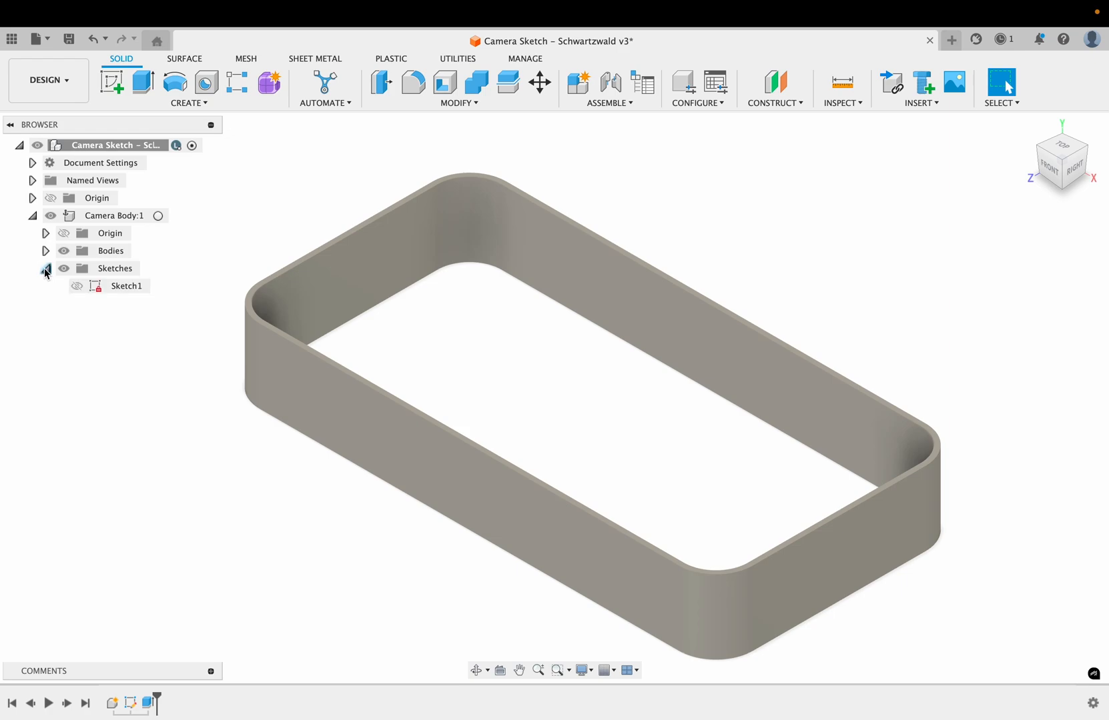
{"action": "left_click", "coordinate": [78, 287]}
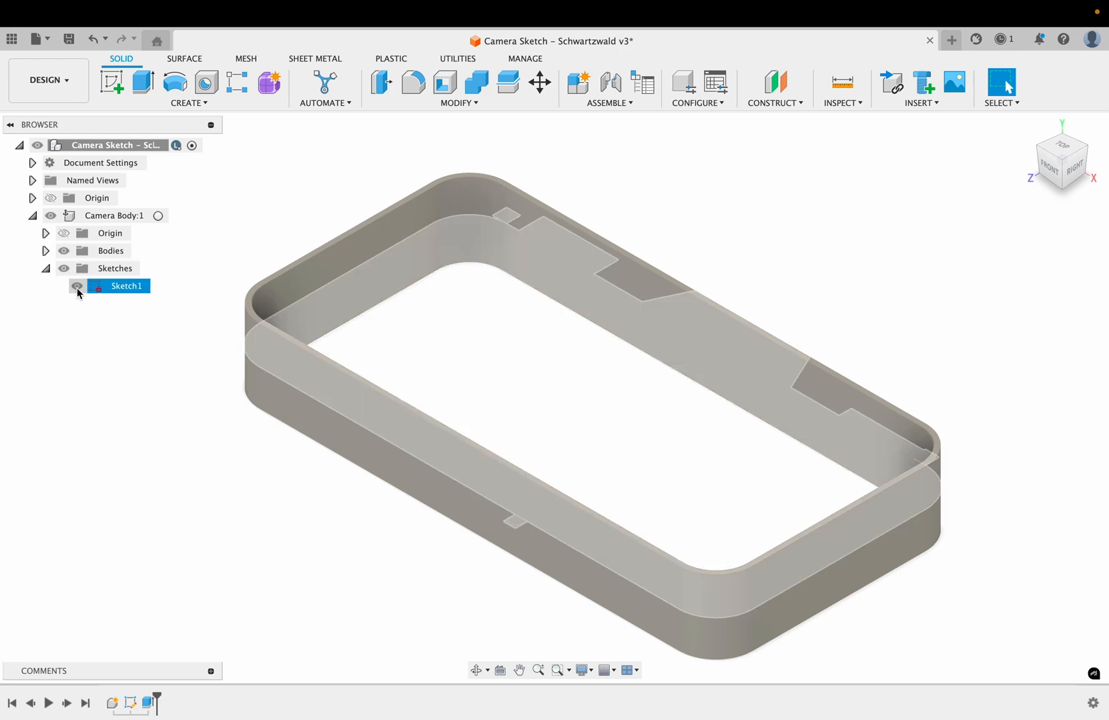
{"action": "left_click", "coordinate": [77, 286]}
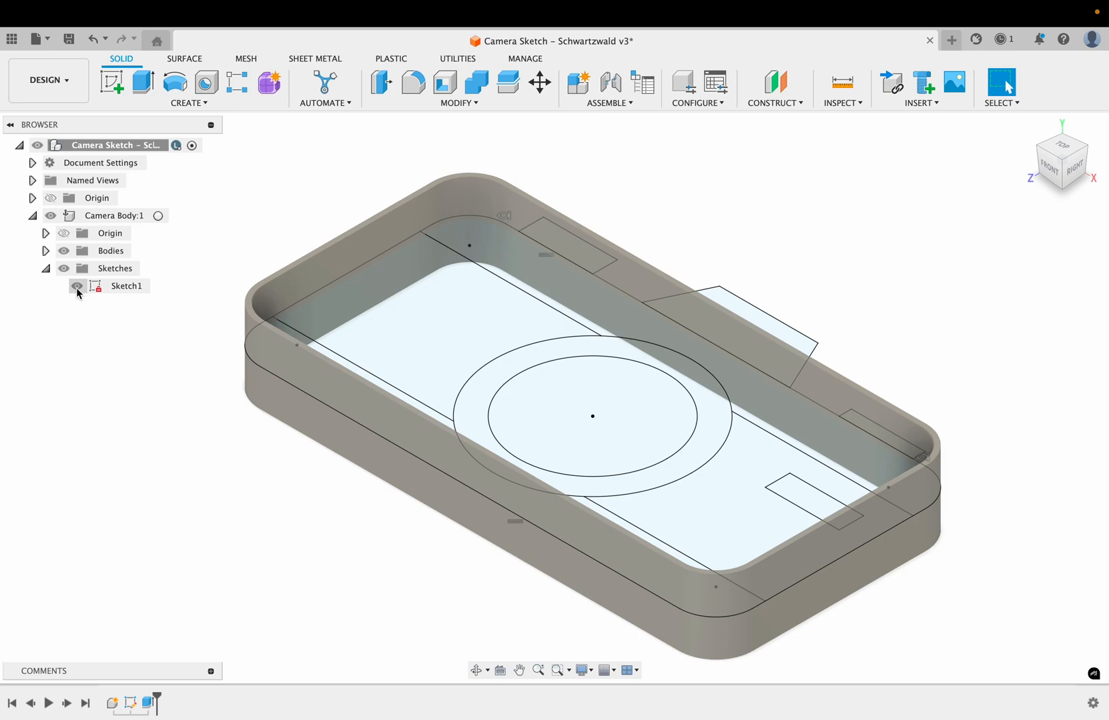
- Start an Extrude with the four Sketch1 profiles that fill the rounded camera outline, leaving out the lens circles and the small rectangular window
{"action": "left_click", "coordinate": [143, 81]}
{"action": "left_click", "coordinate": [530, 299]}
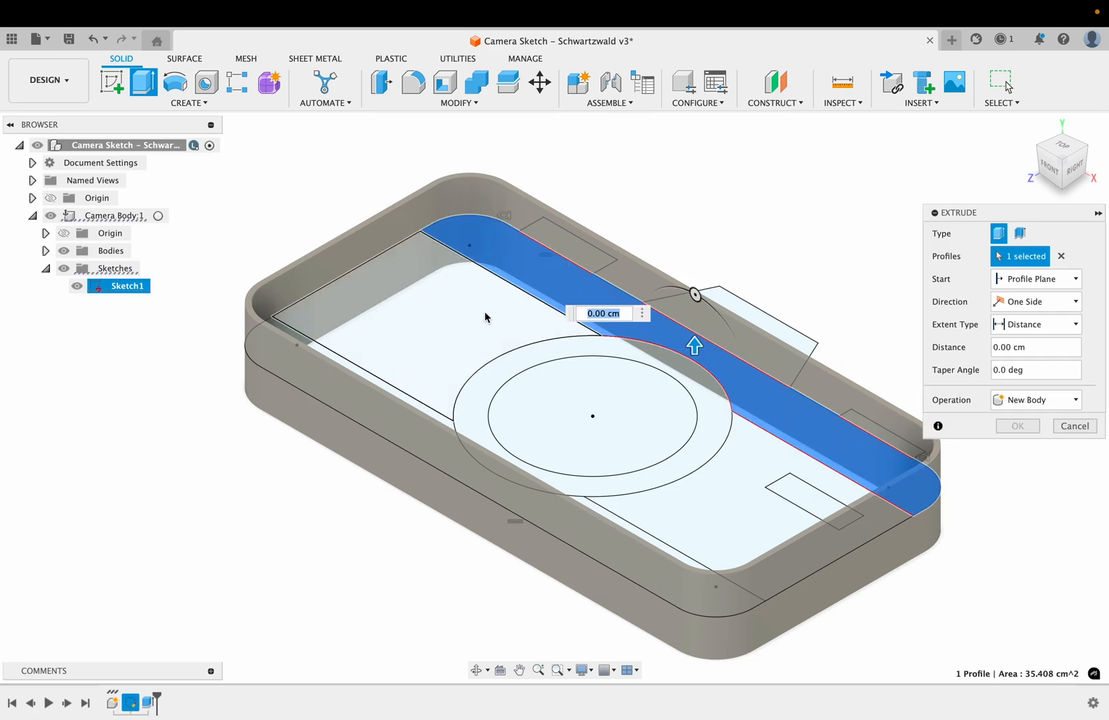
{"action": "left_click", "coordinate": [485, 318]}
{"action": "left_click", "coordinate": [823, 490]}
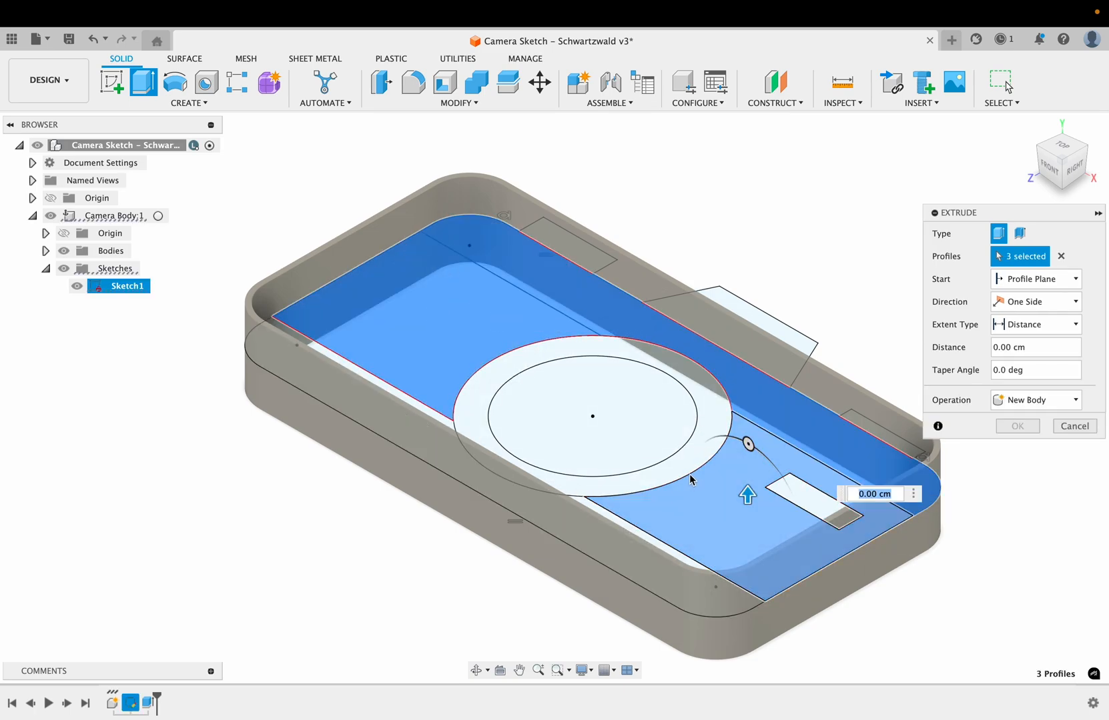
{"action": "middle_click_drag", "start_coordinate": [690, 479], "coordinate": [507, 489]}
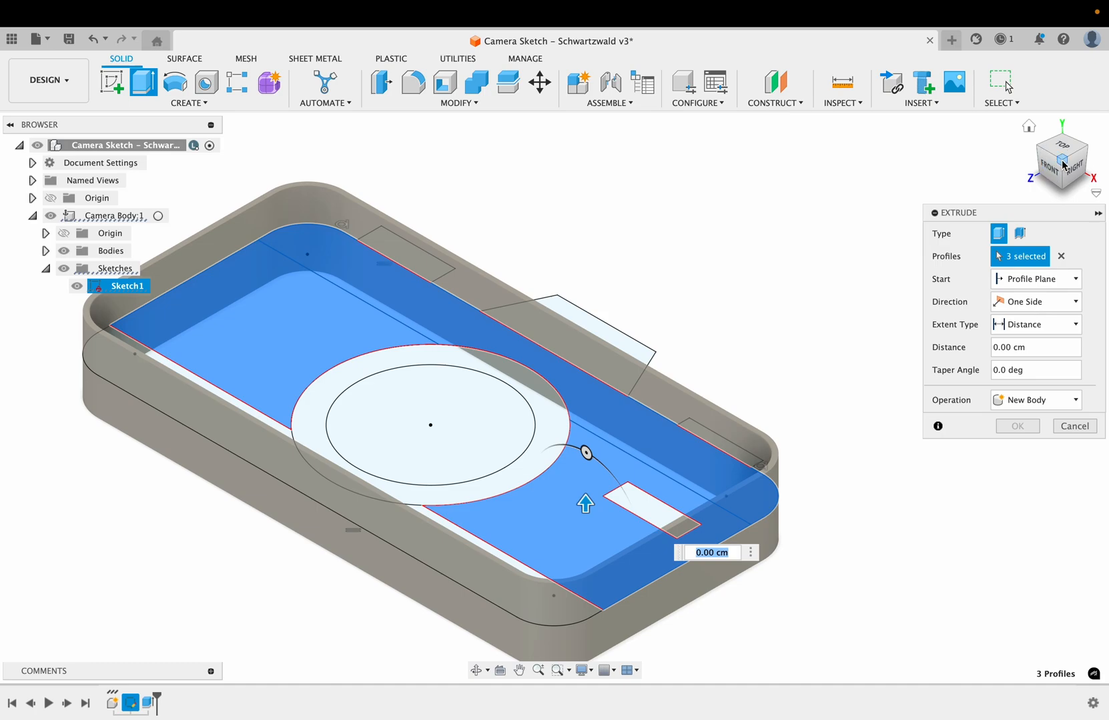
{"action": "left_click_drag", "start_coordinate": [1063, 166], "coordinate": [1031, 177]}
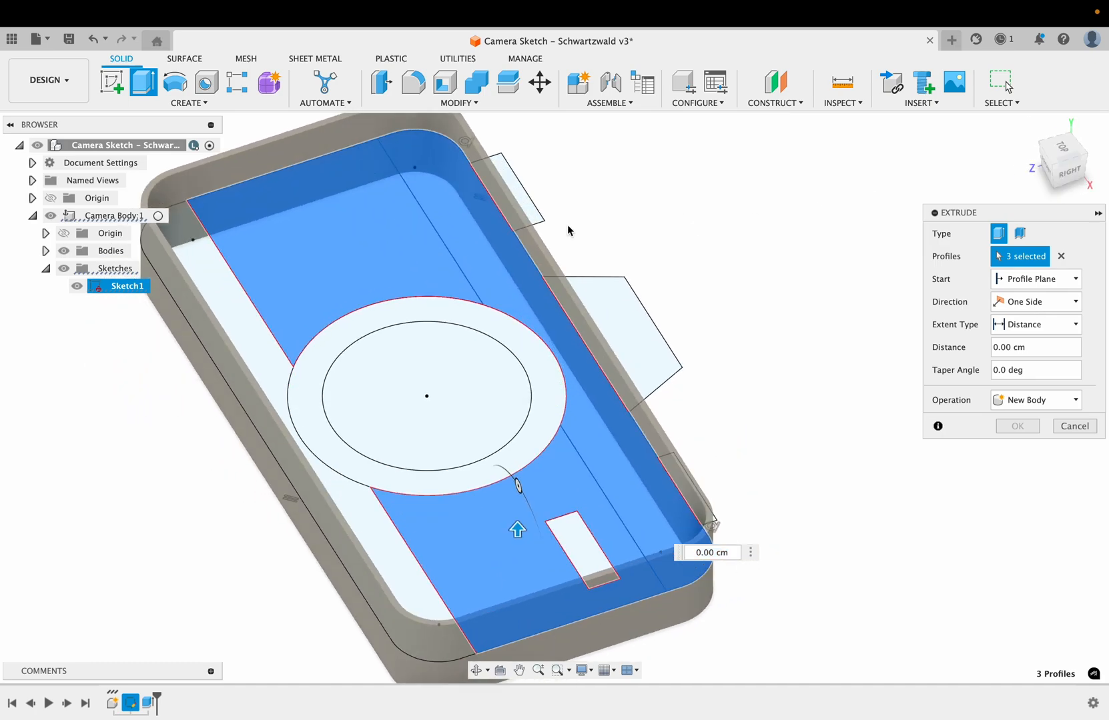
{"action": "left_click", "coordinate": [251, 341]}
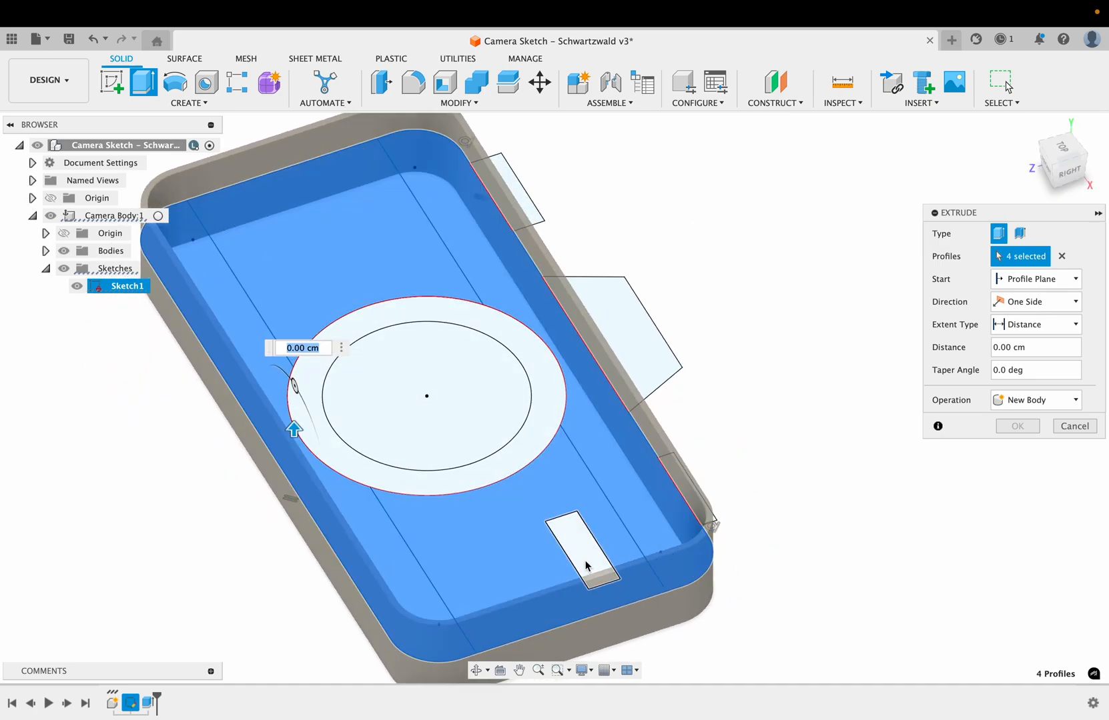
{"action": "left_click_drag", "start_coordinate": [1053, 160], "coordinate": [1100, 153]}
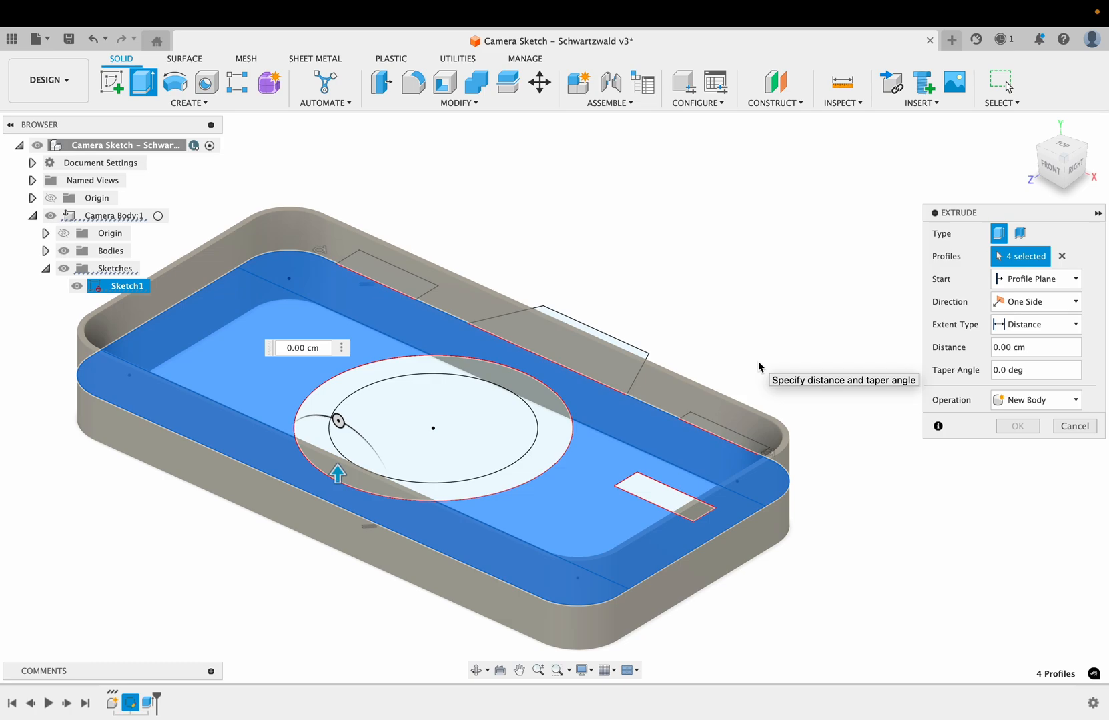
- Make the extrusion start from an object, using the upper rim face of the thin camera wall
{"action": "left_click", "coordinate": [1032, 280]}
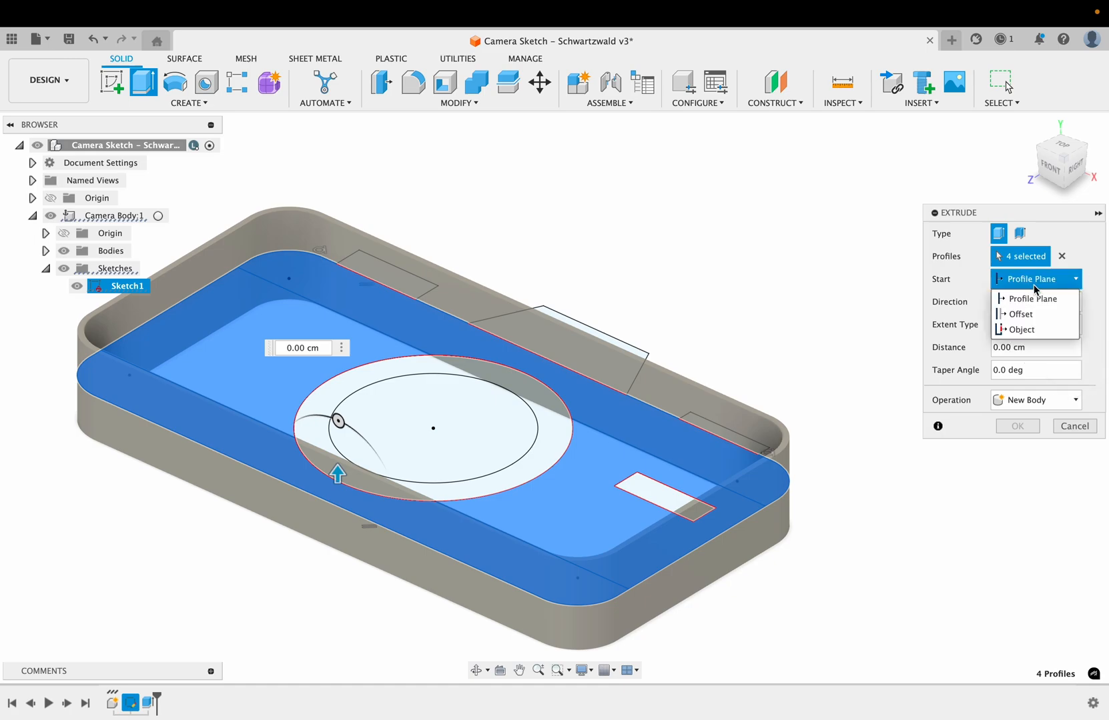
{"action": "left_click", "coordinate": [1027, 330]}
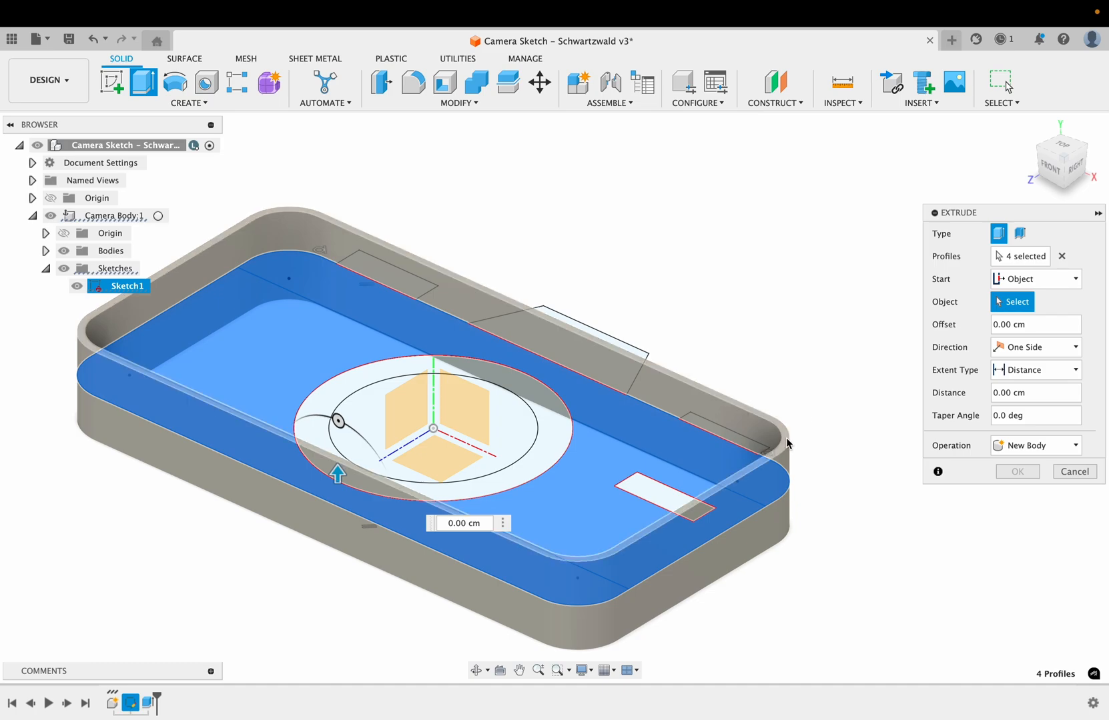
{"action": "left_click", "coordinate": [785, 443]}
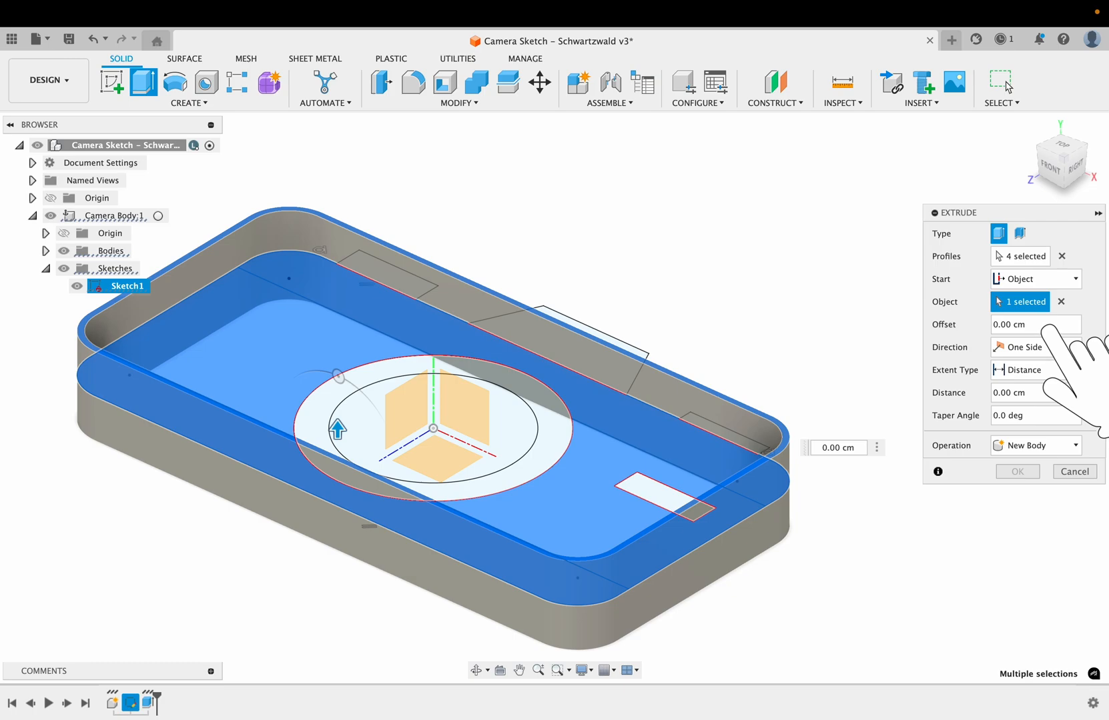
- Extrude the panel by a distance of 0.20 cm and complete it as a Join with the camera walls
{"action": "left_click", "coordinate": [1053, 371]}
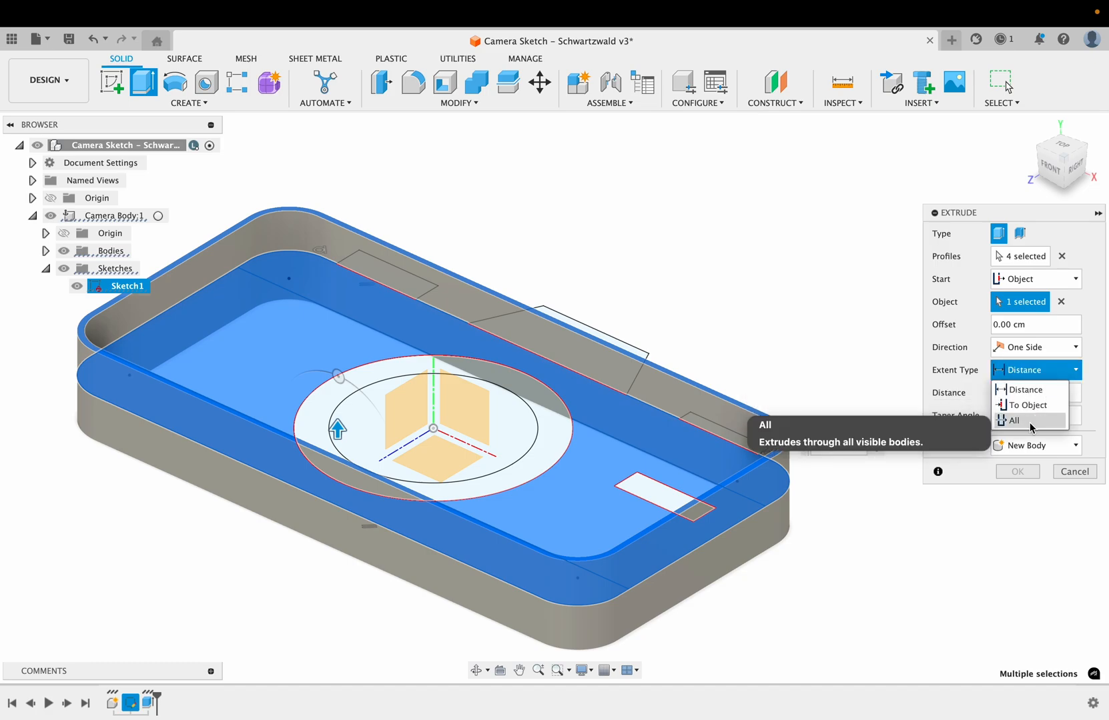
{"action": "left_click", "coordinate": [1094, 374]}
{"action": "left_click", "coordinate": [1005, 393]}
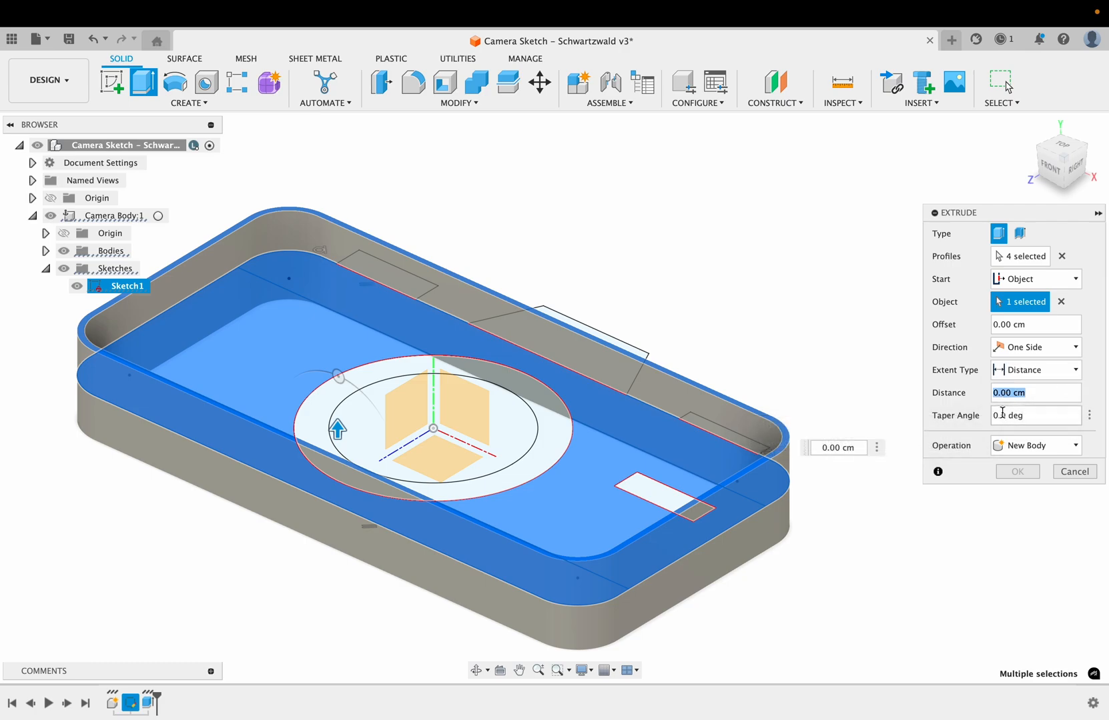
{"action": "left_click", "coordinate": [1005, 397]}
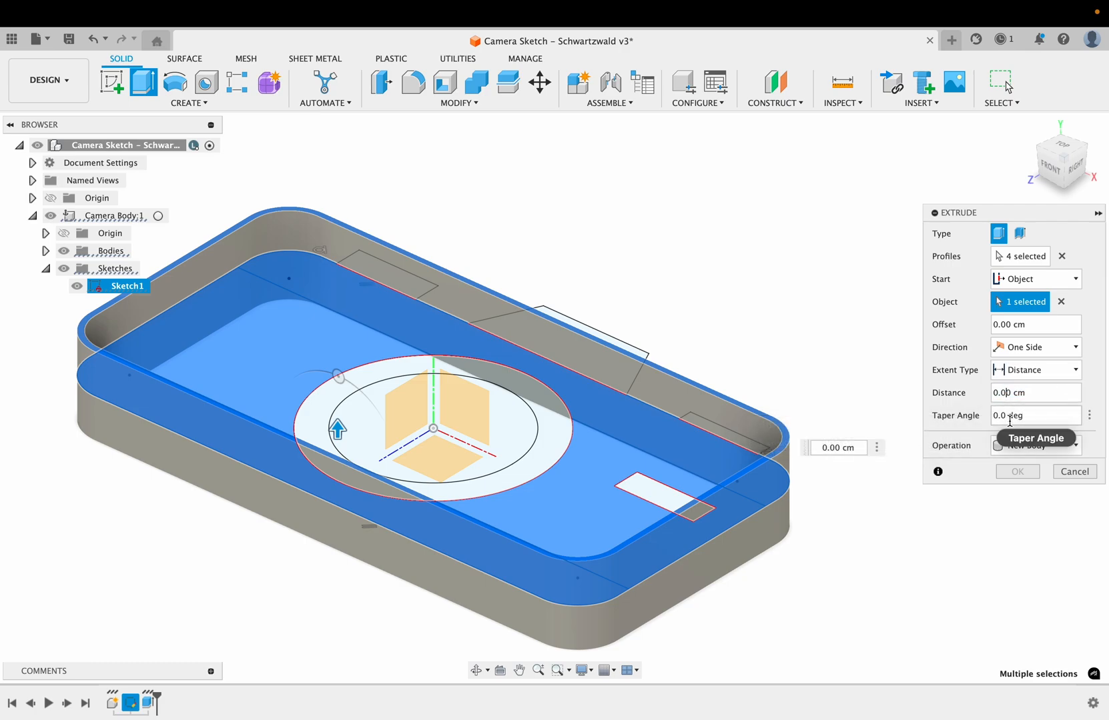
{"action": "key", "text": "BackSpace"}
{"action": "type", "text": "2"}
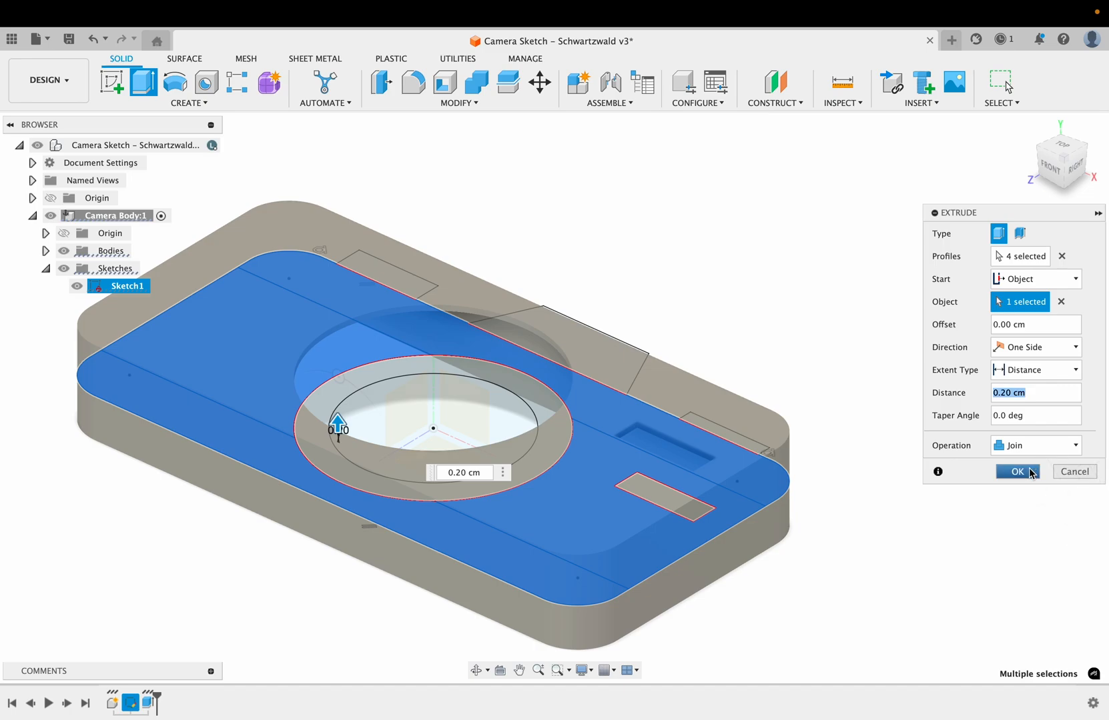
{"action": "left_click", "coordinate": [1017, 472]}
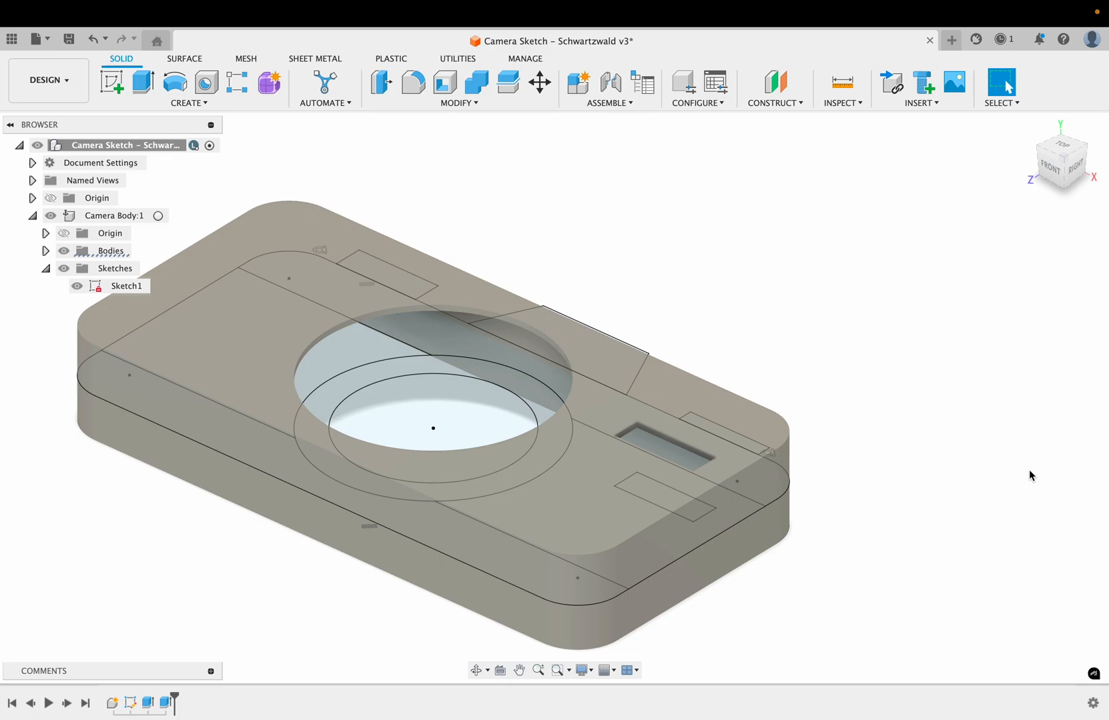
- Inspect the joined camera body with Sketch1 hidden and shown again, including a view from underneath
{"action": "middle_click_drag", "start_coordinate": [906, 404], "coordinate": [1059, 383]}
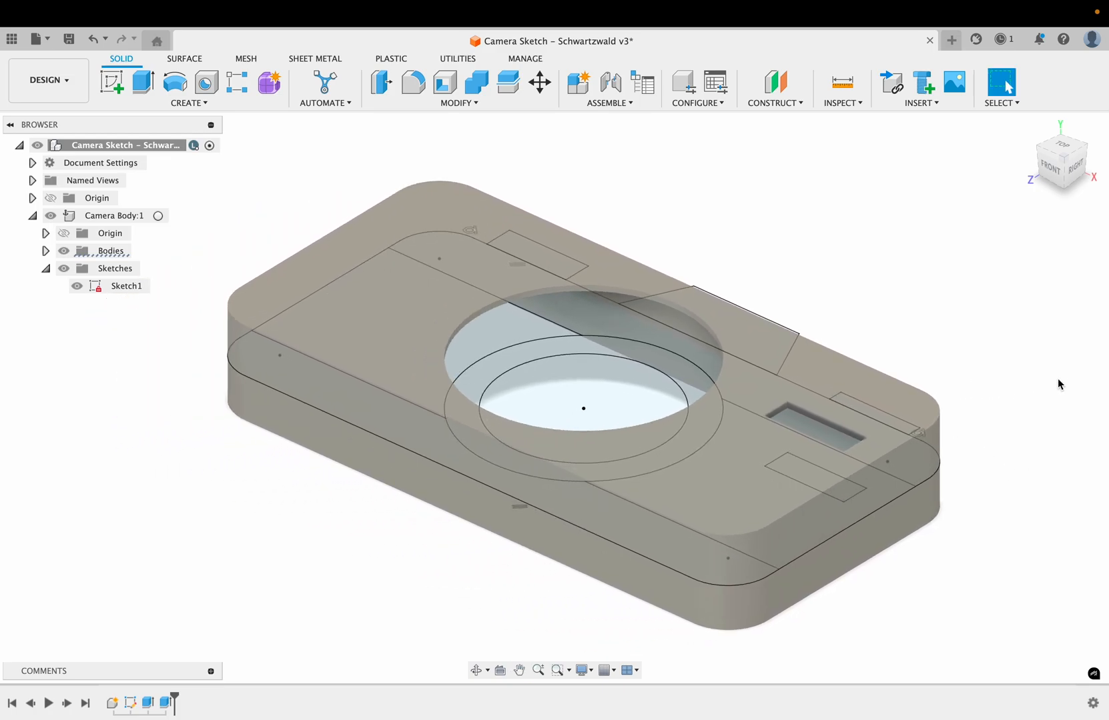
{"action": "left_click", "coordinate": [77, 286]}
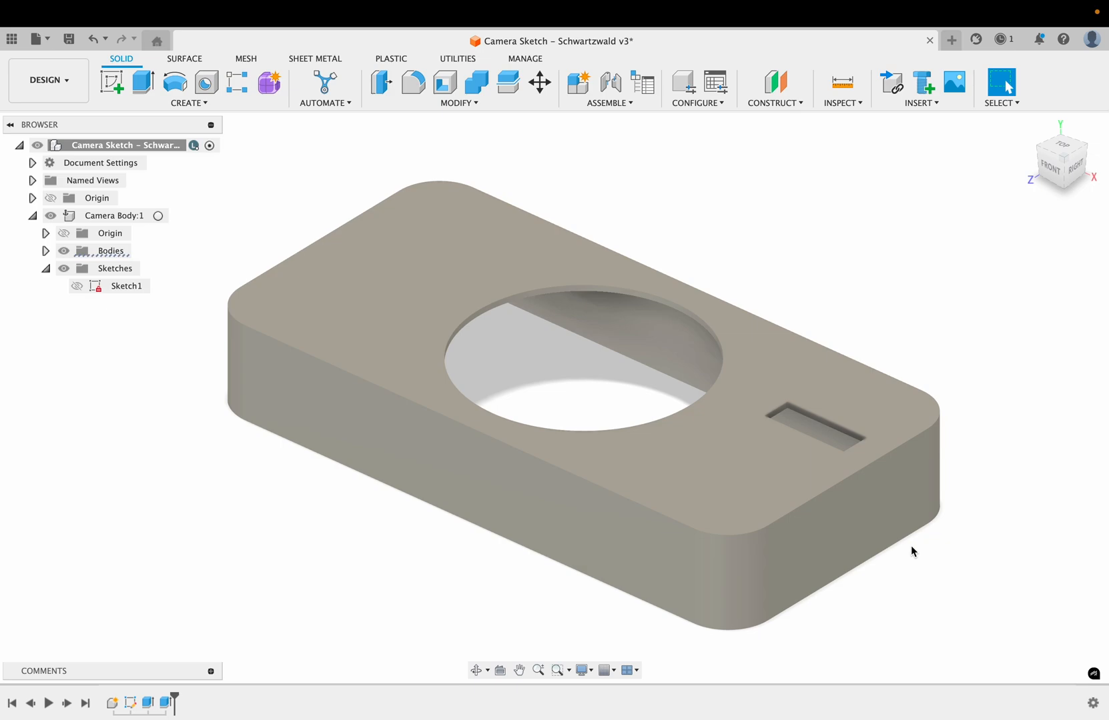
{"action": "left_click", "coordinate": [77, 286]}
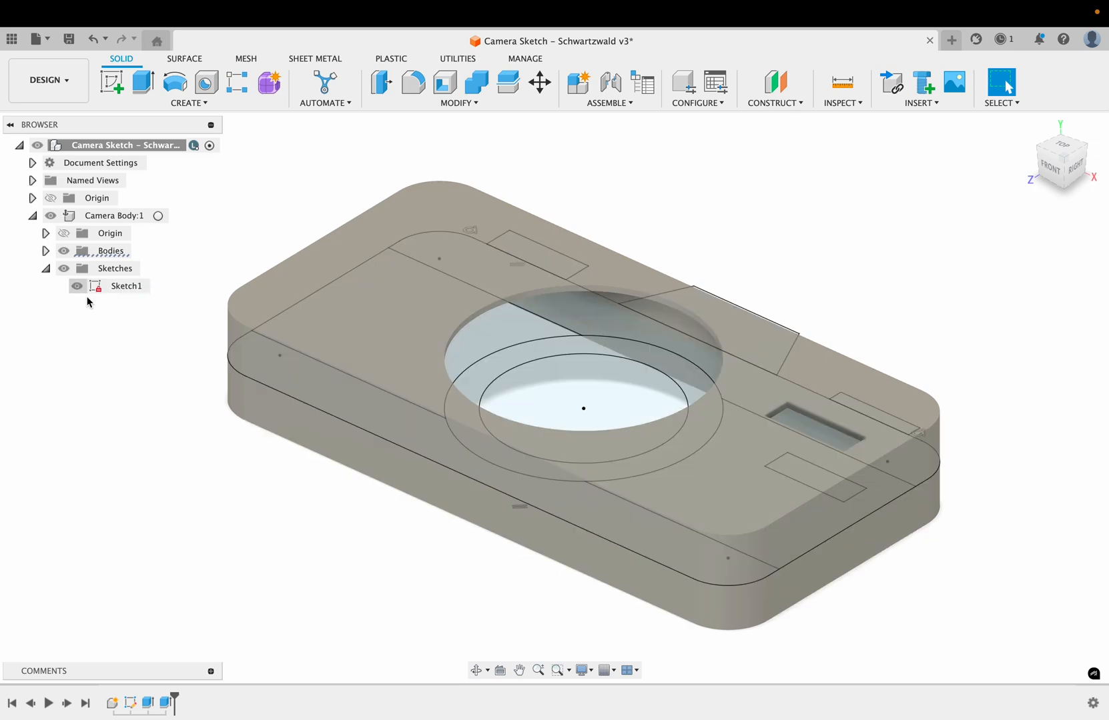
{"action": "left_click", "coordinate": [1064, 190]}
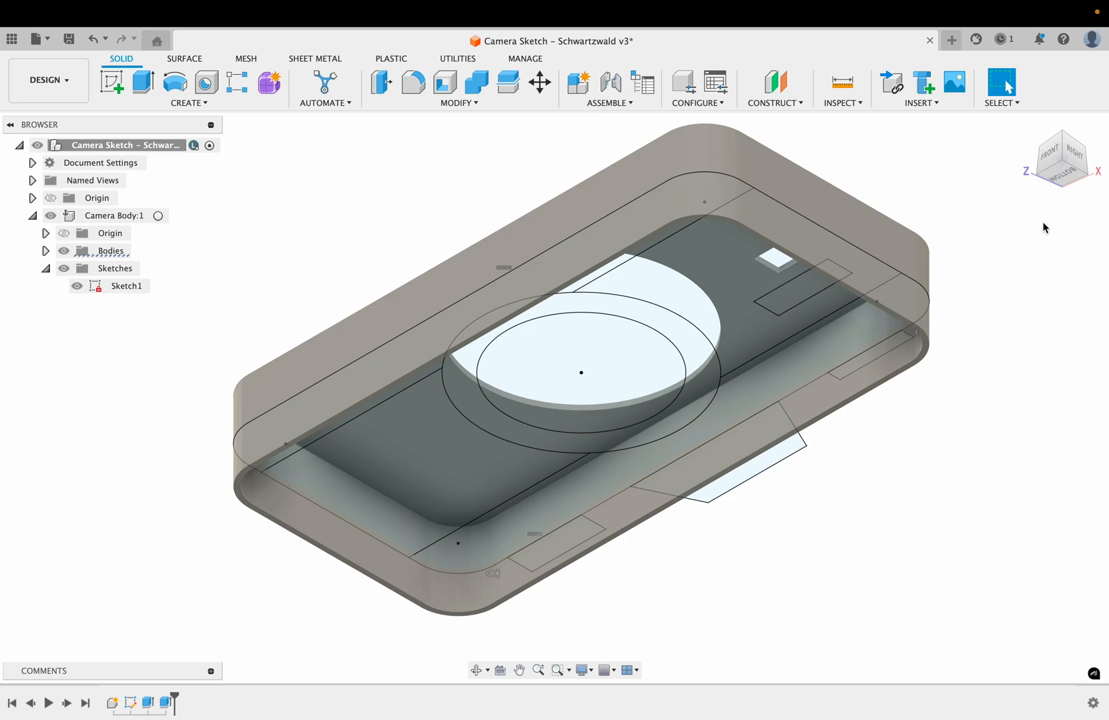
{"action": "left_click", "coordinate": [1062, 133]}
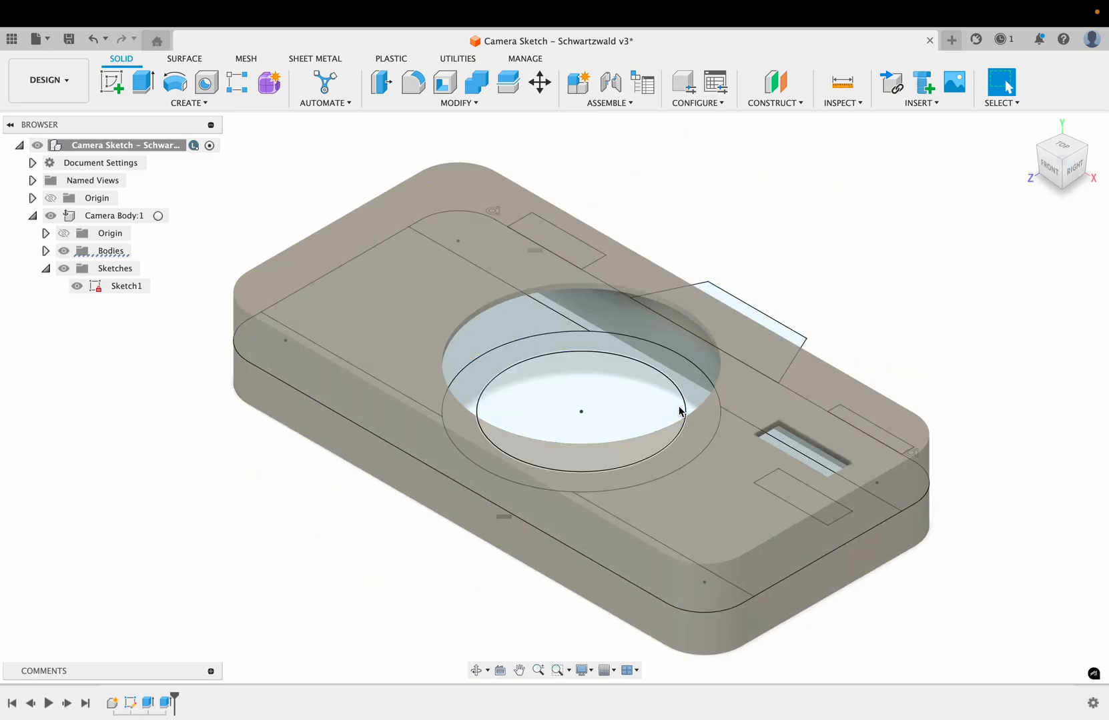
{"action": "left_click", "coordinate": [1063, 148]}
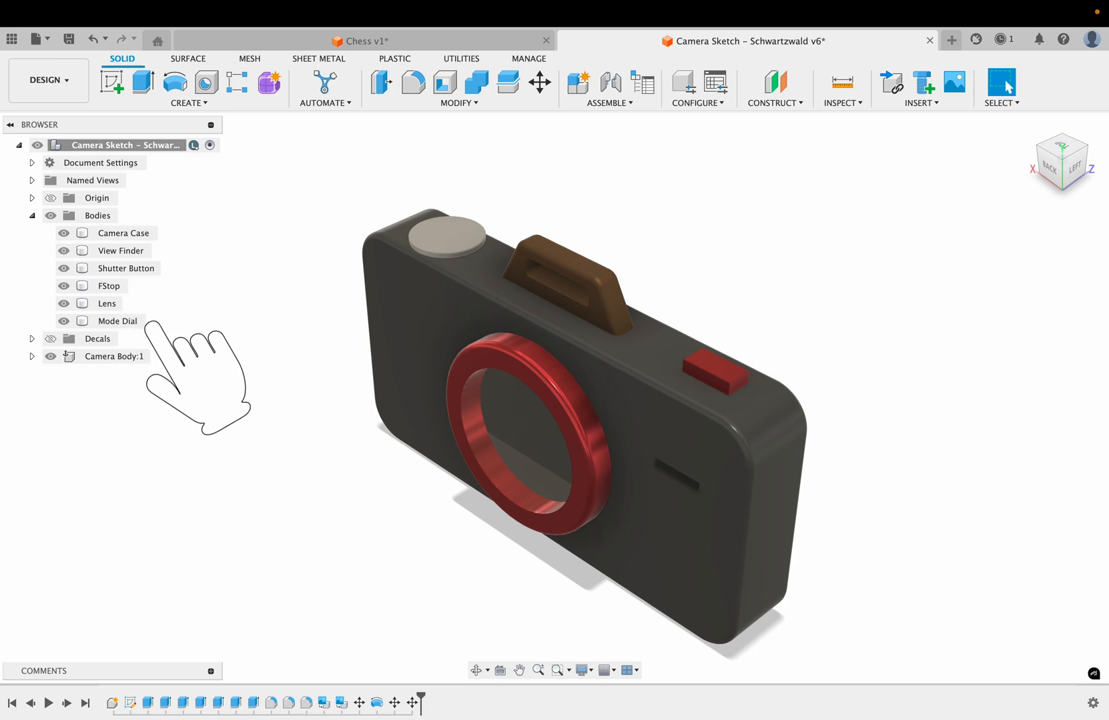
- Highlight the Camera Case, View Finder, Shutter Button, FStop and Lens bodies one by one to identify them on the finished camera
{"action": "left_click", "coordinate": [143, 234]}
{"action": "left_click", "coordinate": [136, 253]}
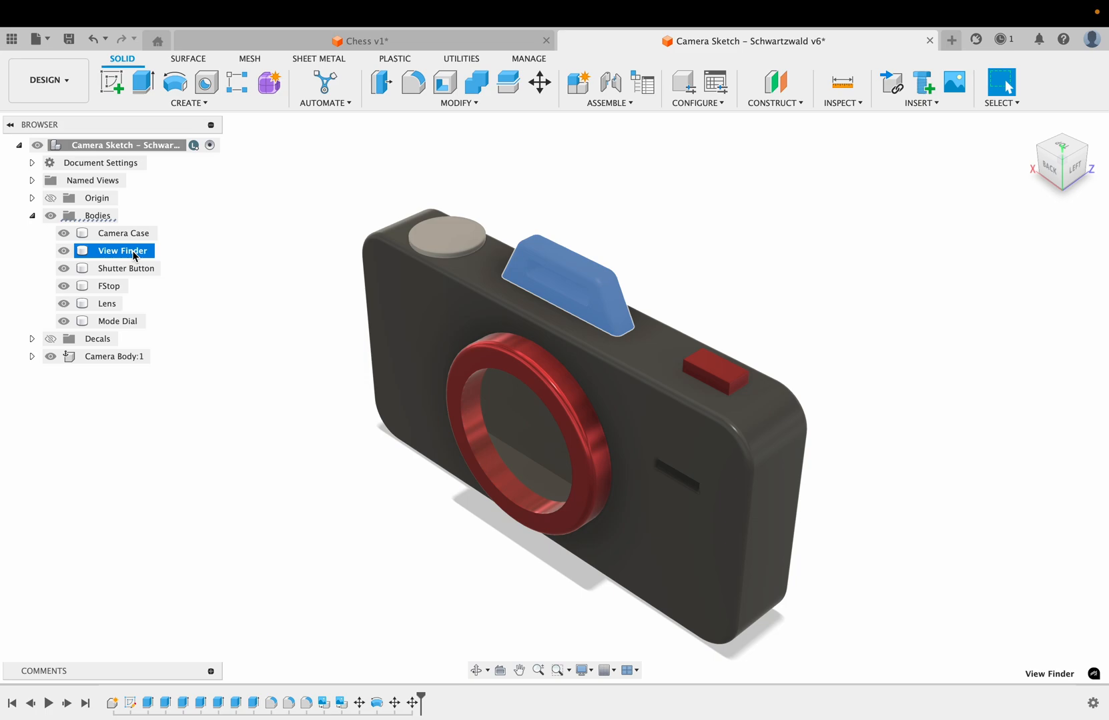
{"action": "left_click", "coordinate": [125, 269]}
{"action": "left_click", "coordinate": [116, 288]}
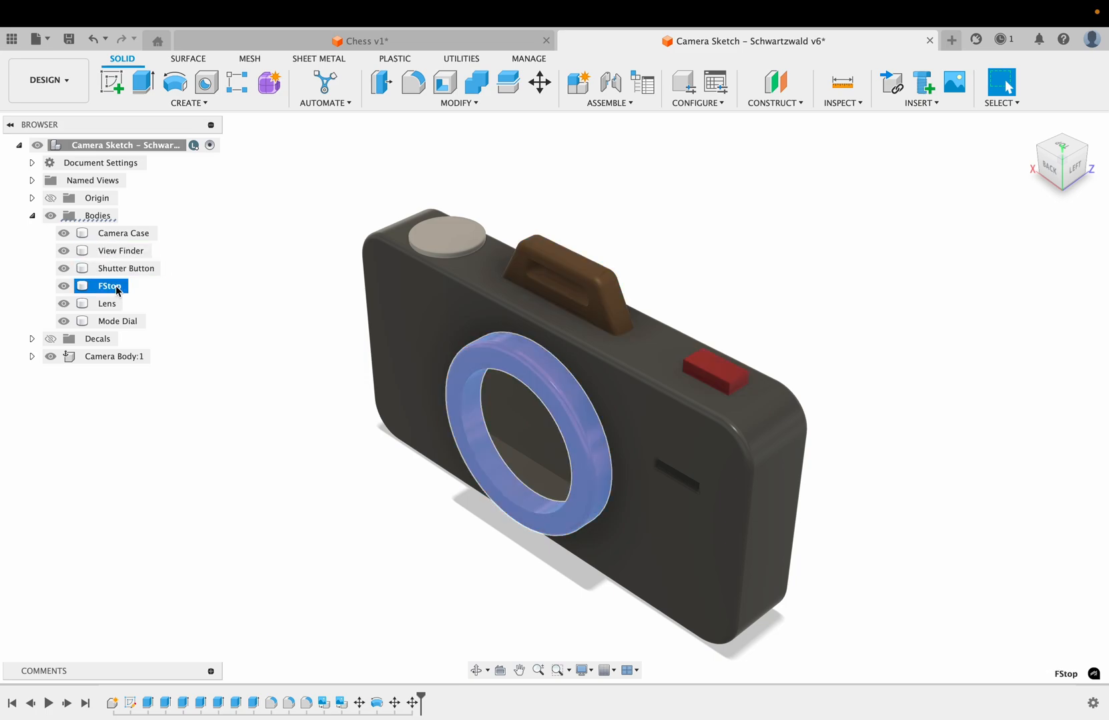
{"action": "left_click", "coordinate": [110, 306]}
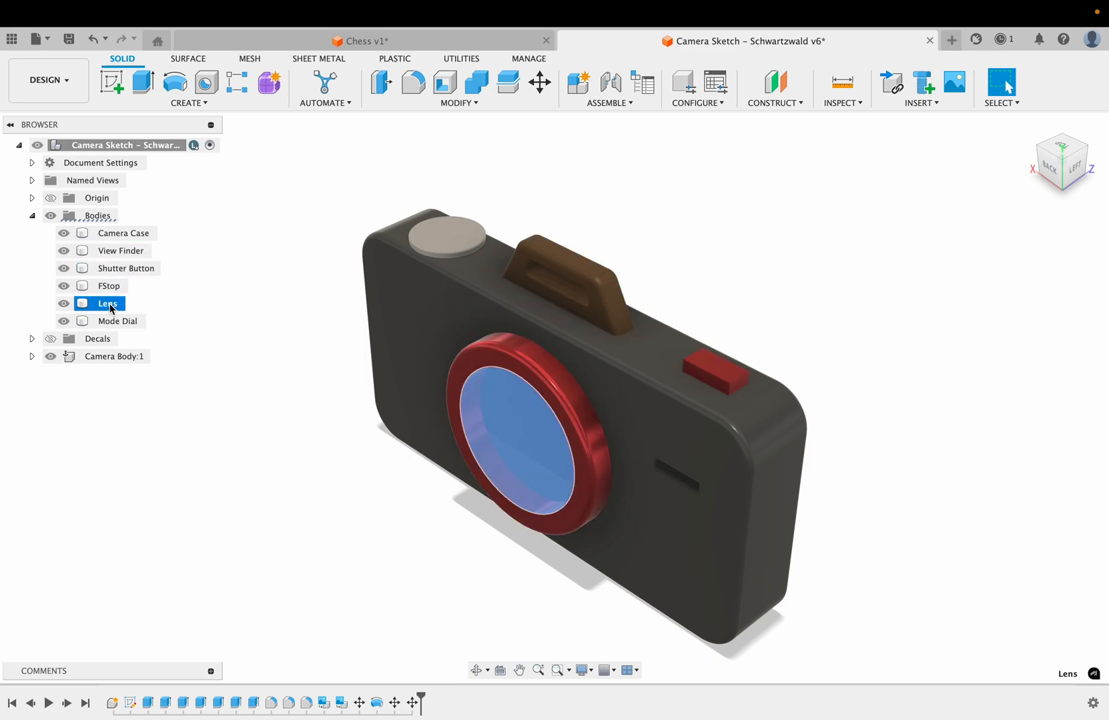